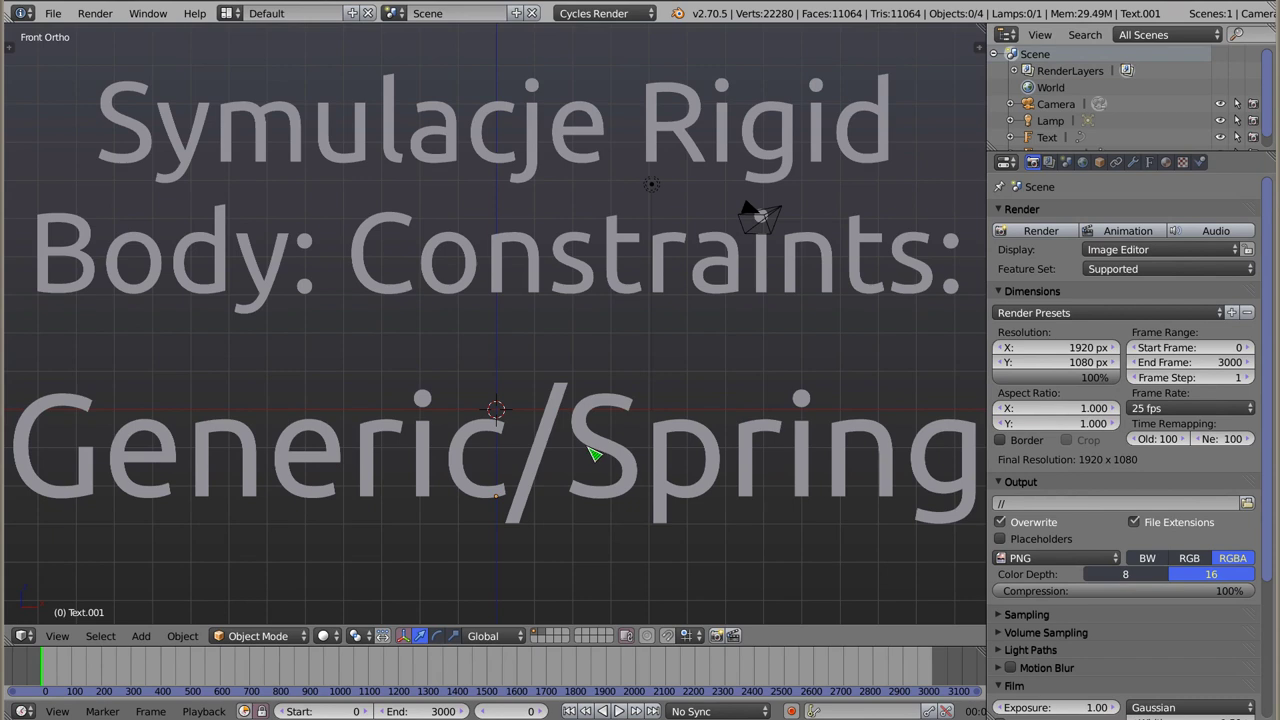
# - Select the Generic/Spring title text object in the viewport
pyautogui.rightClick(562, 401)
# - Delete both title text objects from the scene
pyautogui.press('x')
pyautogui.click(598, 366)
pyautogui.rightClick(600, 290)
pyautogui.press('x')
pyautogui.click(600, 288)
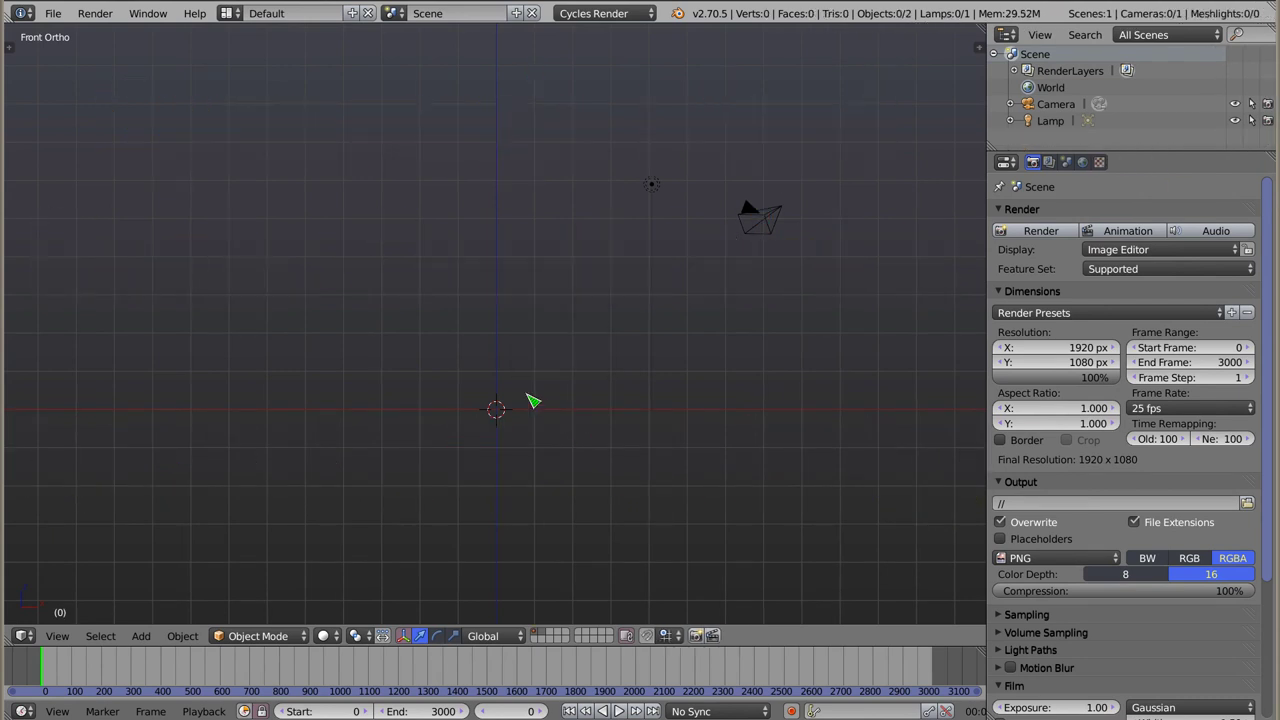
# - Add a cube, raise it 3 units on Z and shift it left along X
pyautogui.hotkey('shift', 'a')
pyautogui.click(603, 414)
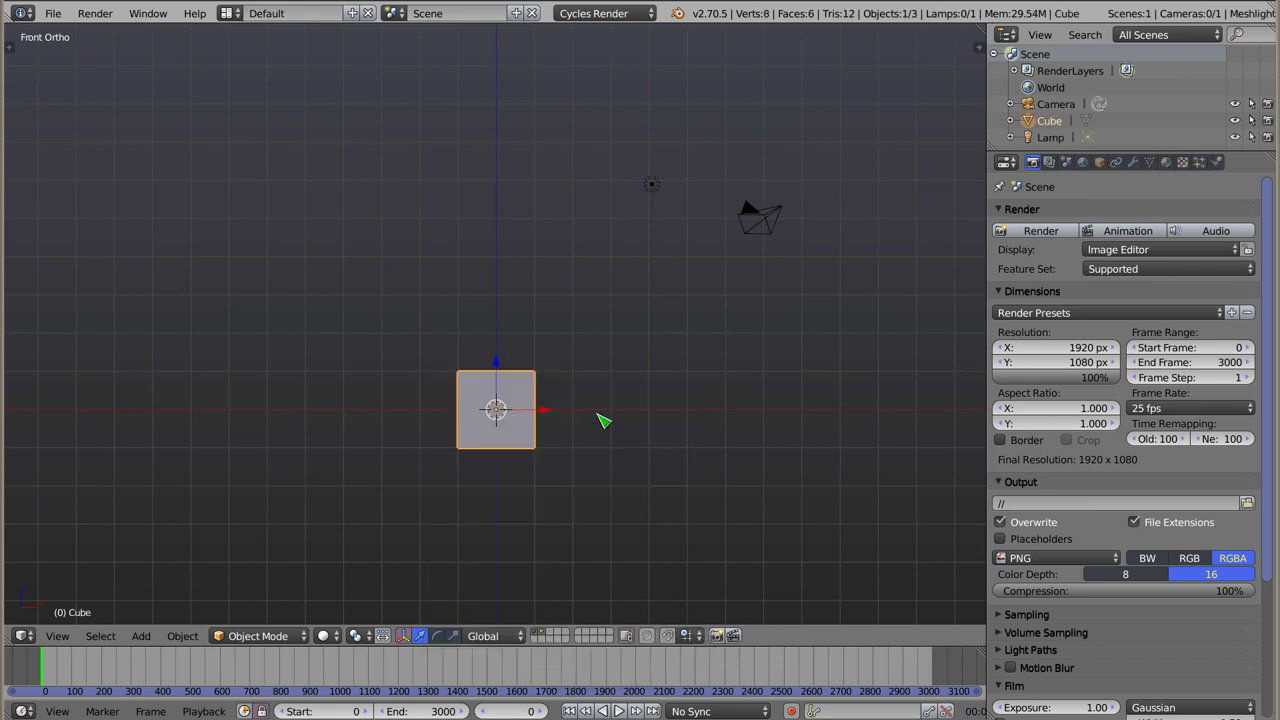
pyautogui.press('g')
pyautogui.press('z')
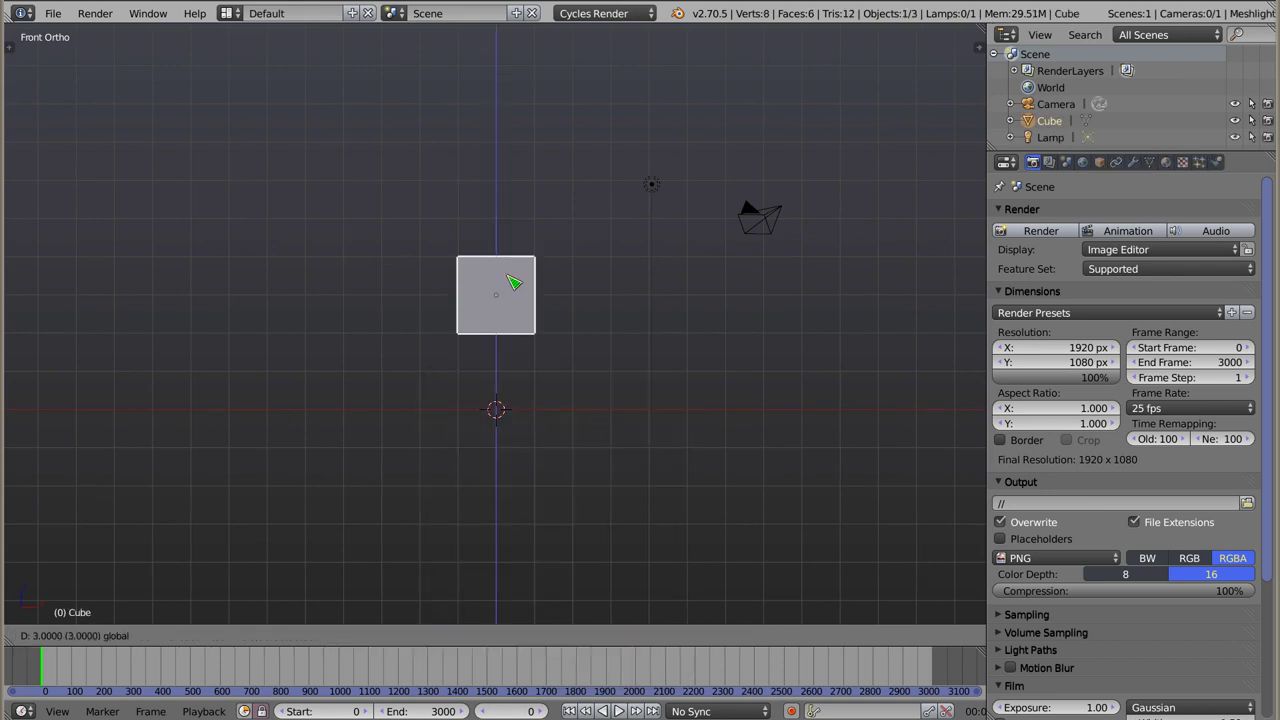
pyautogui.click(514, 284)
pyautogui.press('g')
pyautogui.press('x')
pyautogui.click(490, 349)
# - Duplicate the cube 4 units to the right along X and view both at an angle
pyautogui.hotkey('shift', 'd')
pyautogui.press('x')
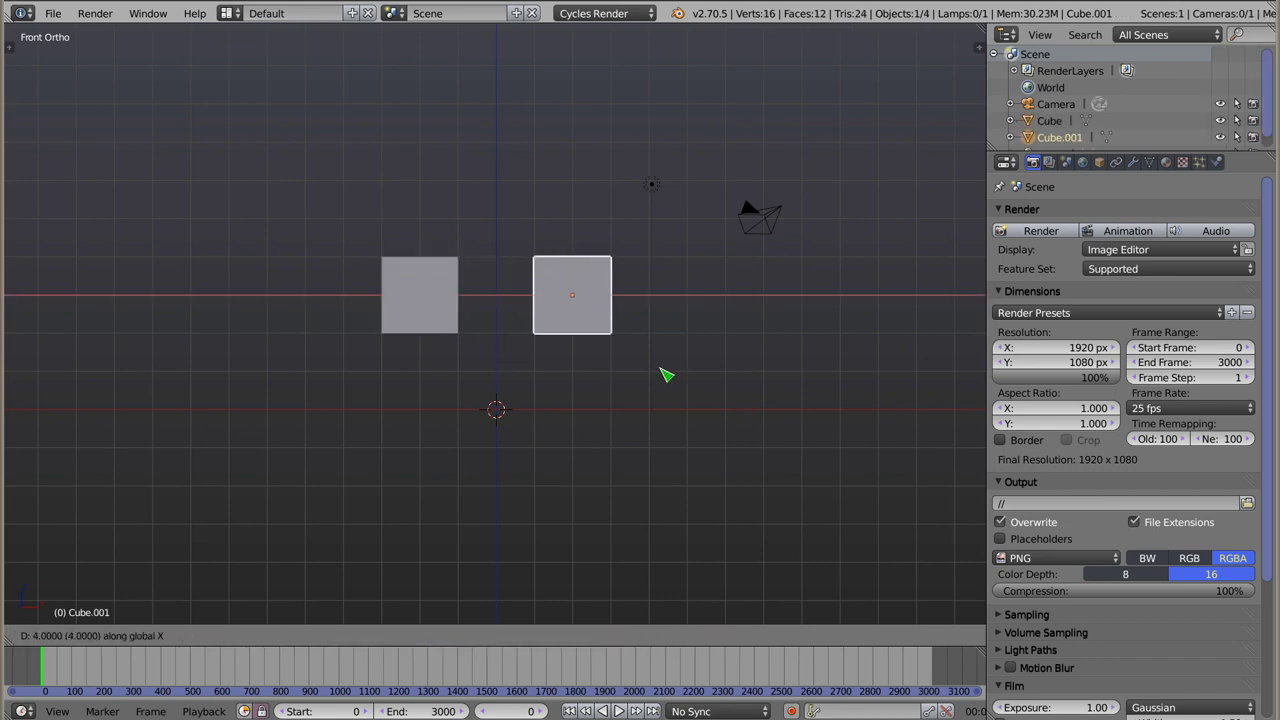
pyautogui.click(666, 374)
pyautogui.moveTo(597, 323); pyautogui.dragTo(443, 257, button='middle')
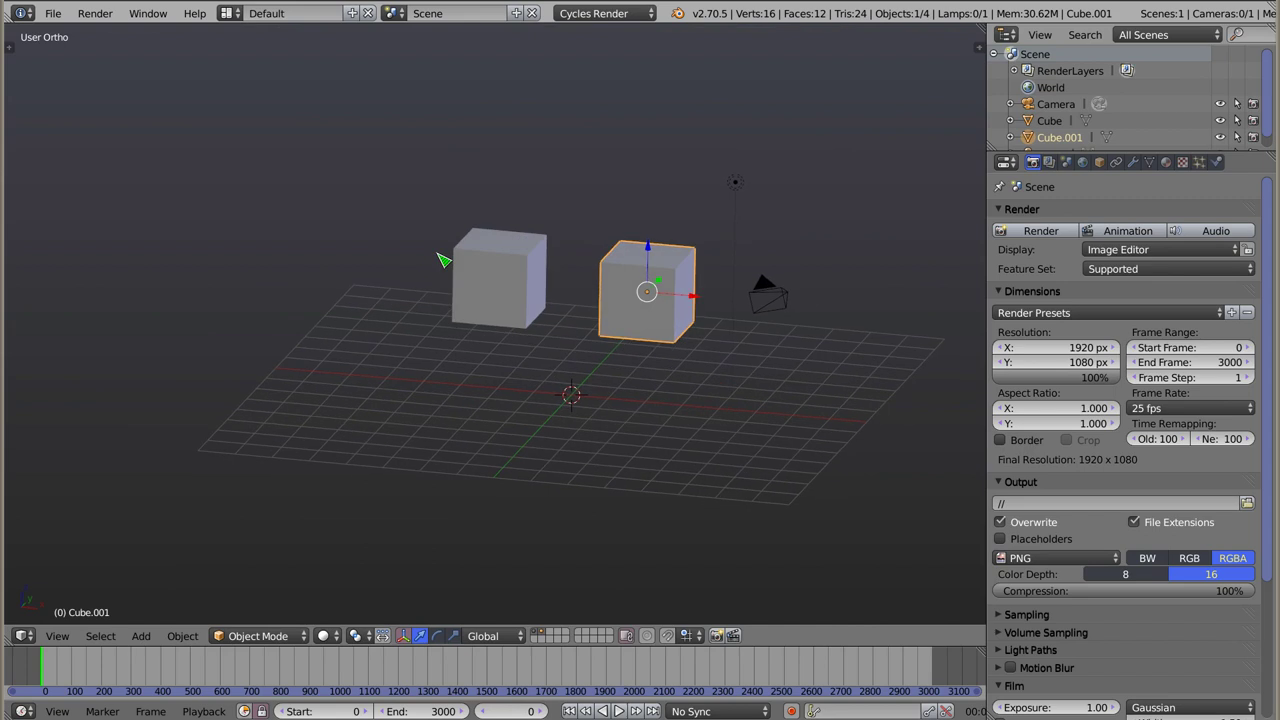
# - Make the left cube a passive rigid body
pyautogui.rightClick(504, 278)
pyautogui.press('t')
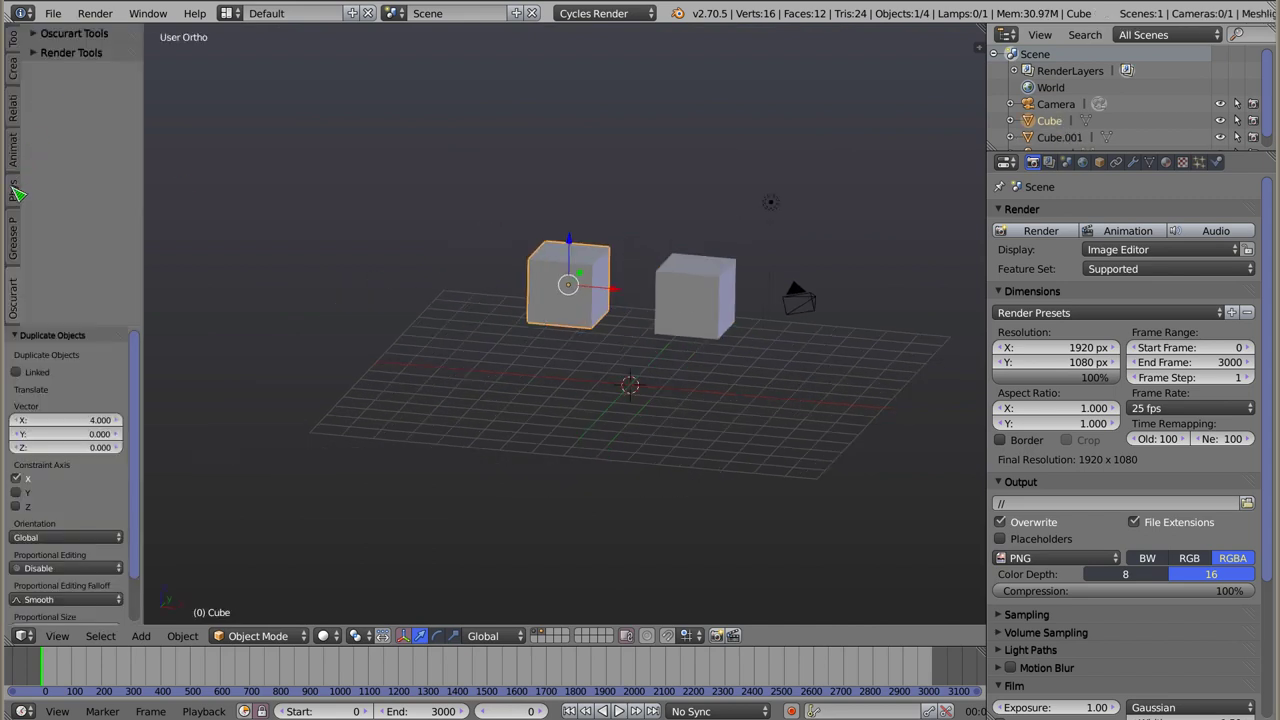
pyautogui.click(14, 190)
pyautogui.click(112, 75)
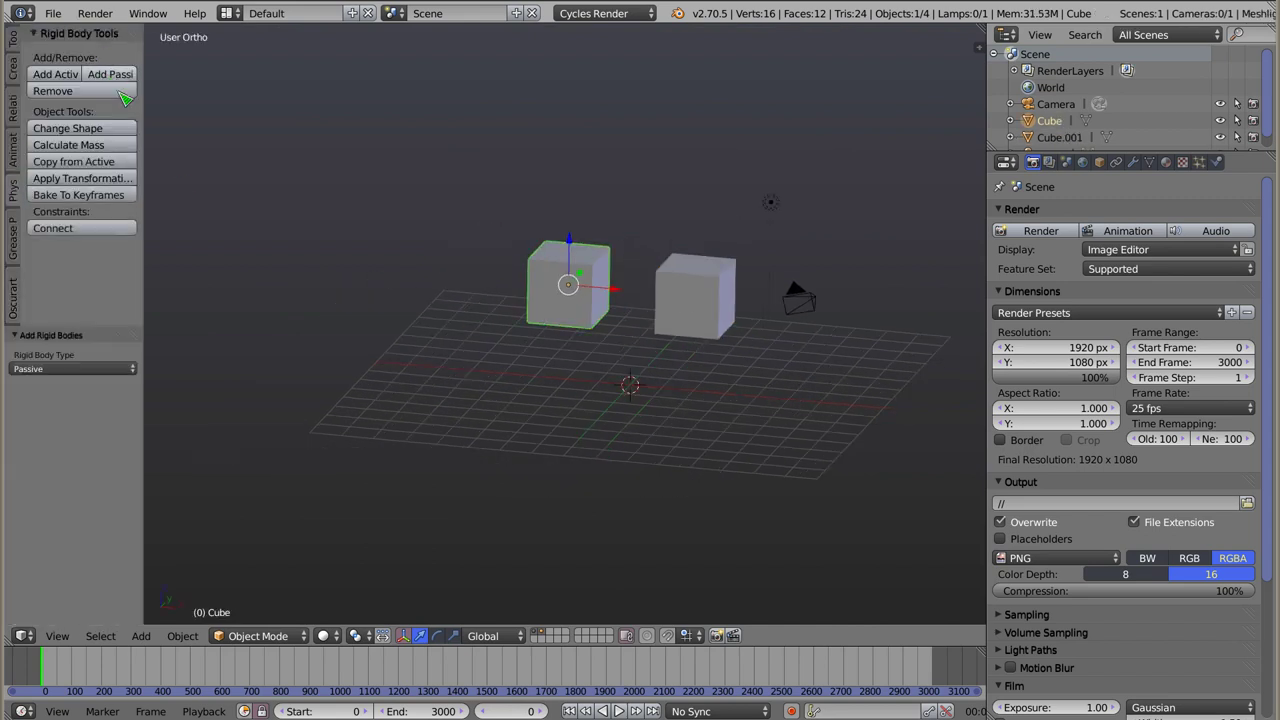
# - Make the right cube an active rigid body and test its fall by playback
pyautogui.rightClick(724, 302)
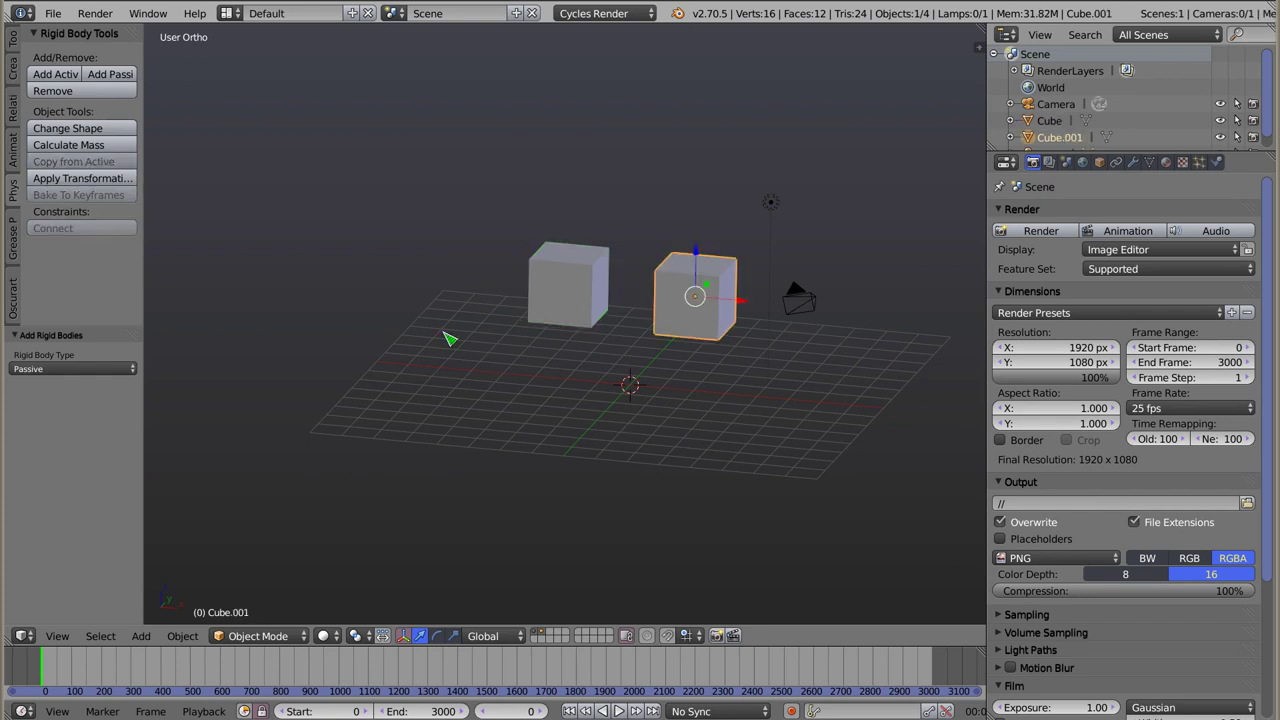
pyautogui.click(66, 79)
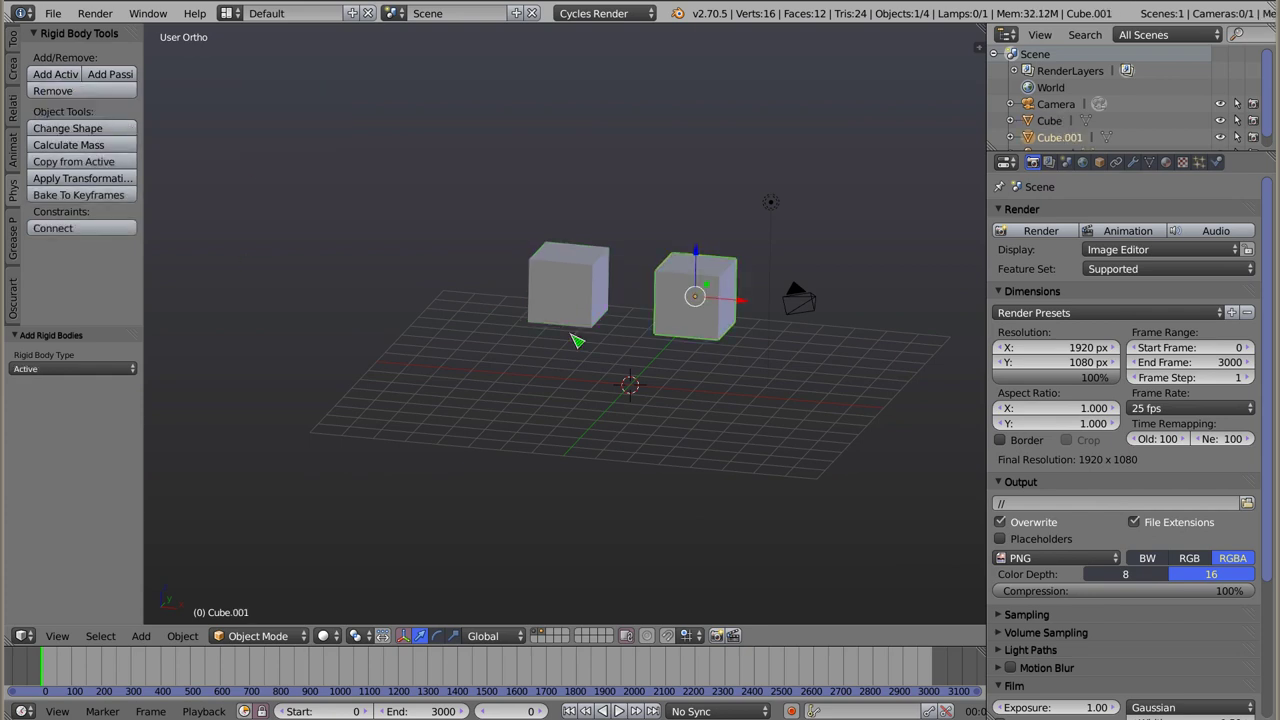
pyautogui.hotkey('alt', 'a')
pyautogui.press('Escape')
# - Connect both cubes with a rigid body constraint of type Generic
pyautogui.keyDown('shift'); pyautogui.rightClick(577, 290); pyautogui.keyUp('shift')
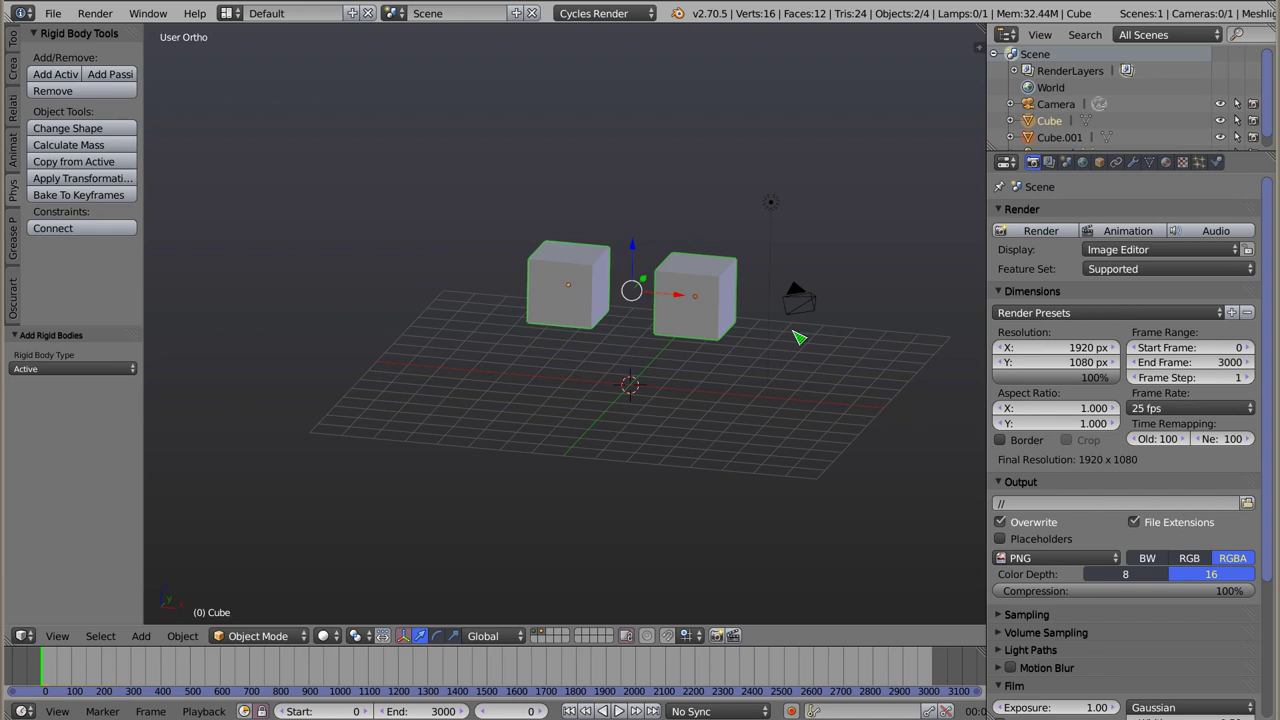
pyautogui.click(92, 228)
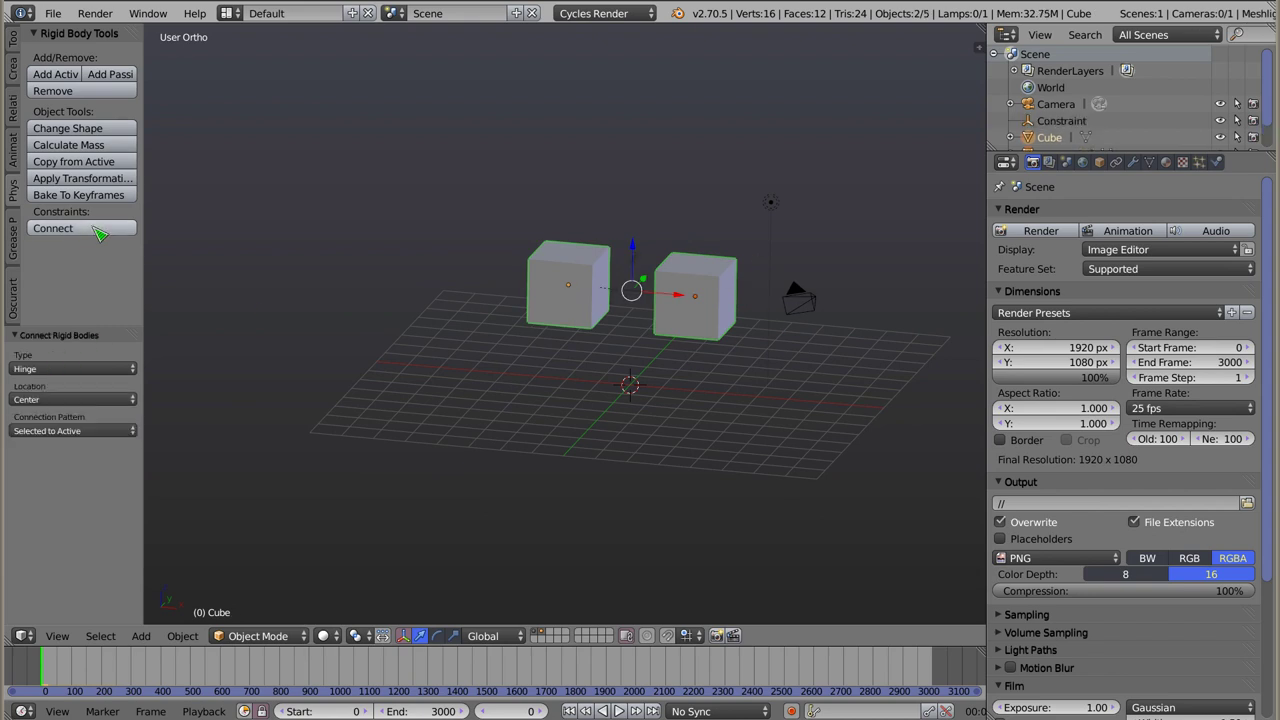
pyautogui.click(70, 370)
pyautogui.click(72, 286)
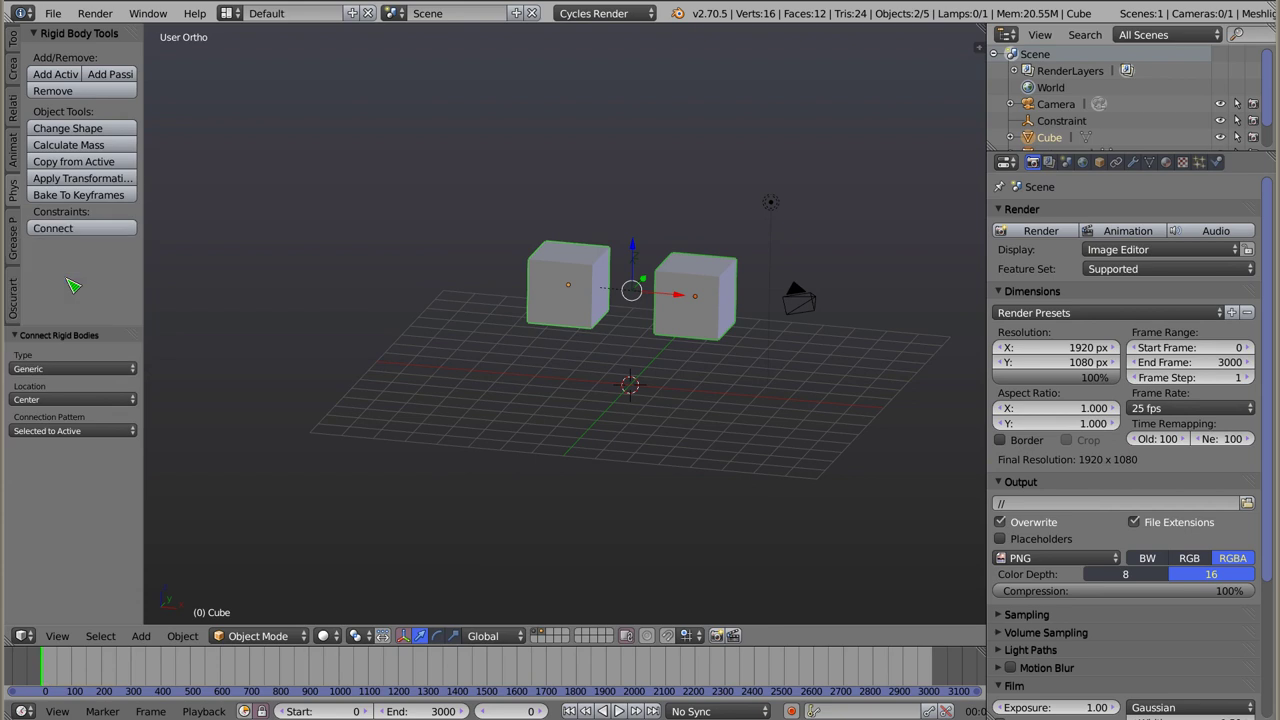
# - Select the constraint empty between the cubes and show its physics settings
pyautogui.rightClick(631, 289)
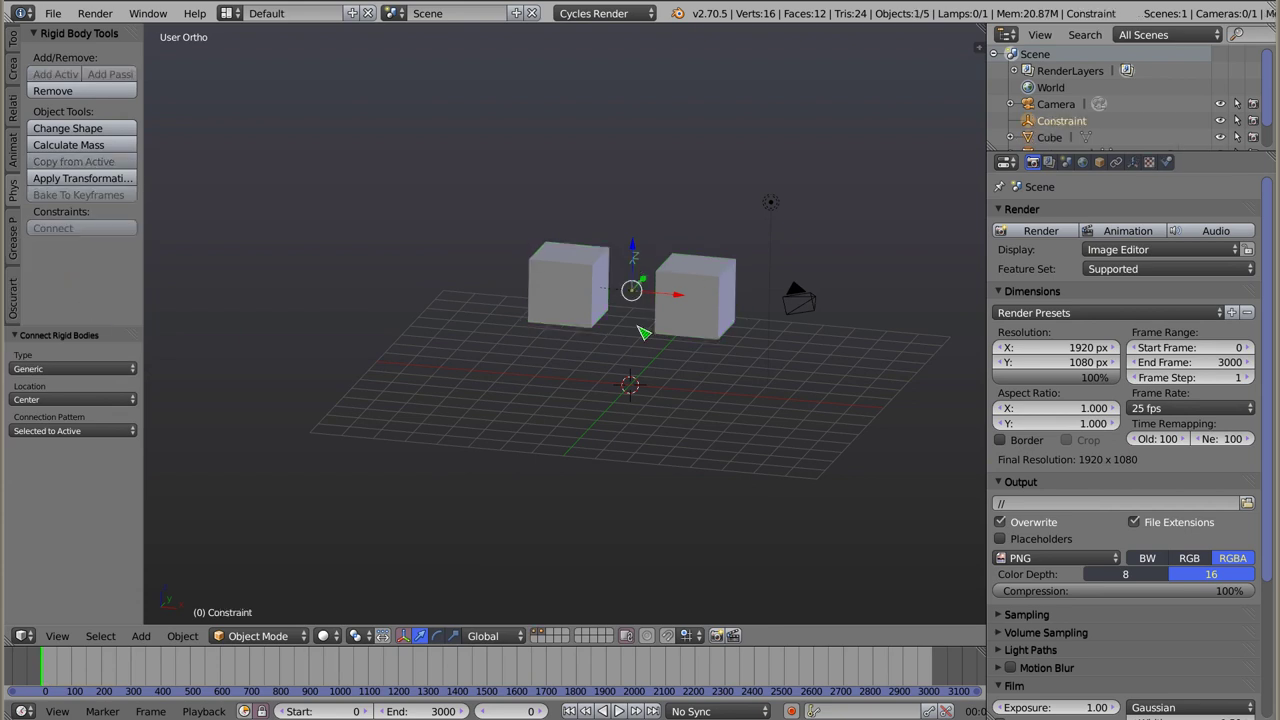
pyautogui.click(1167, 163)
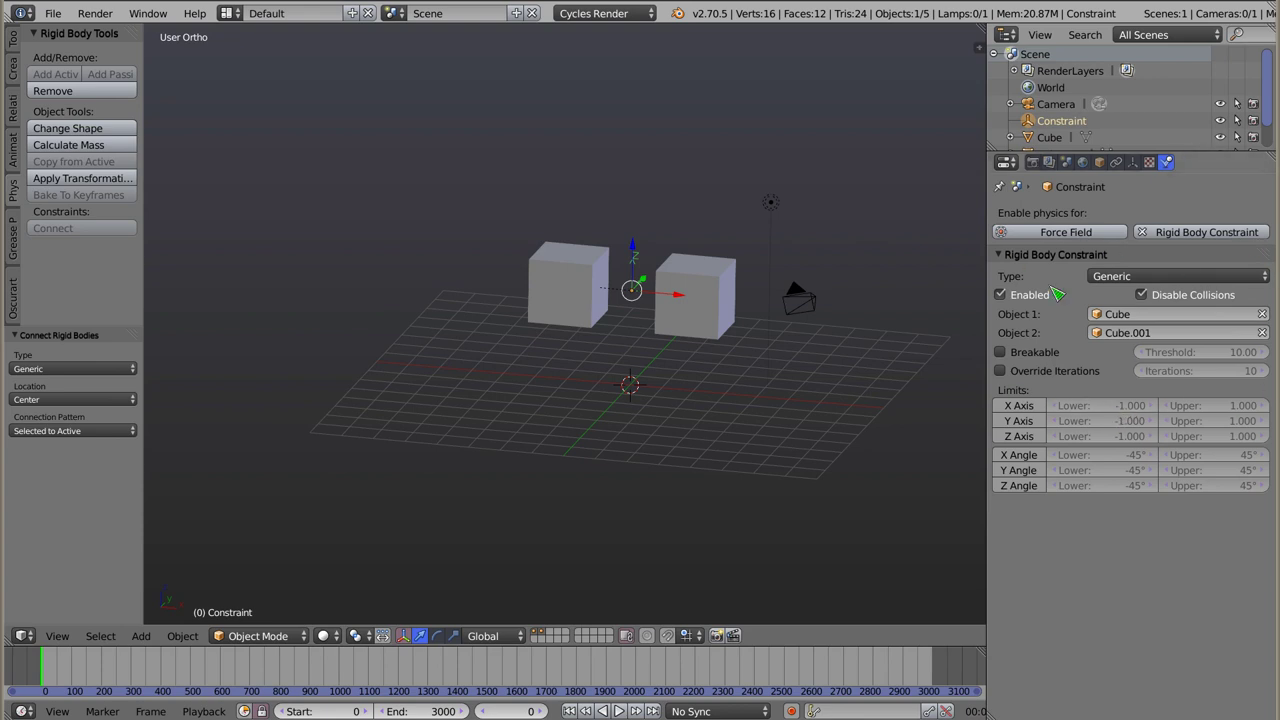
pyautogui.click(1125, 277)
# - Enable the X/Y/Z axis limits (±1) and angle limits (±45°), then play to test
pyautogui.scroll(4, 638, 293)
pyautogui.keyDown('shift'); pyautogui.moveTo(640, 290); pyautogui.dragTo(540, 225, button='middle'); pyautogui.keyUp('shift')
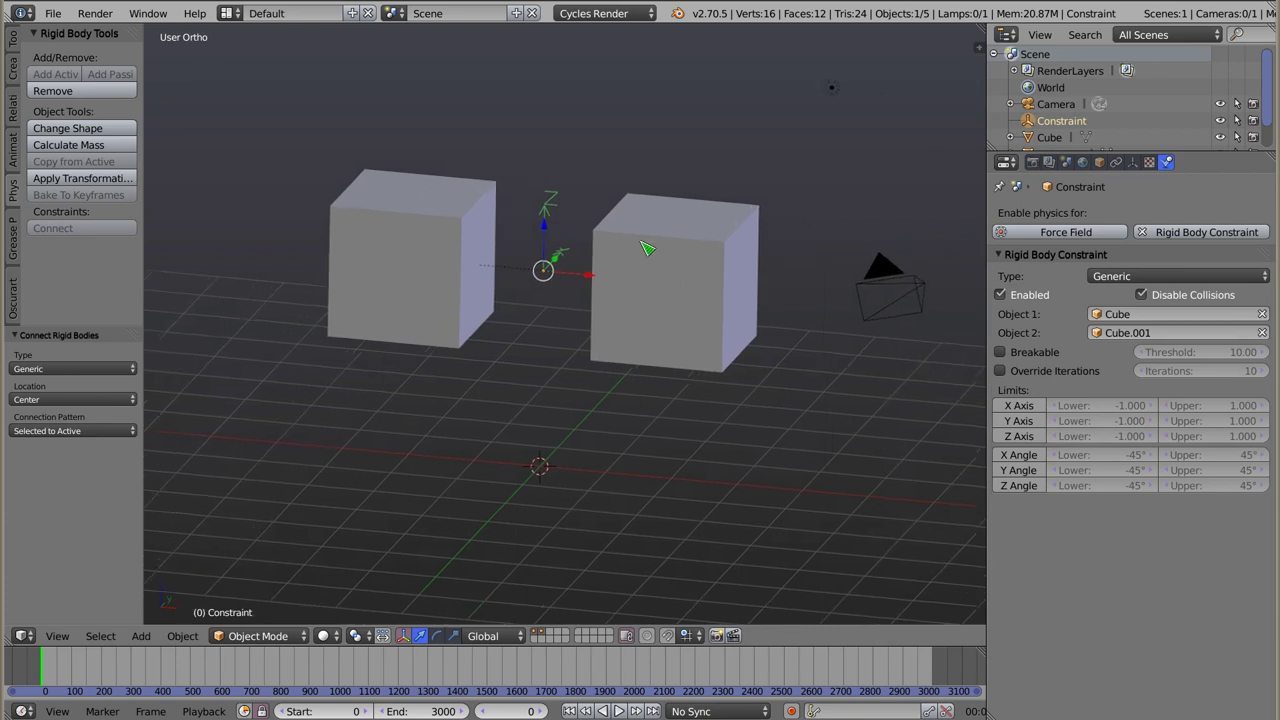
pyautogui.moveTo(1025, 412); pyautogui.dragTo(1028, 492)
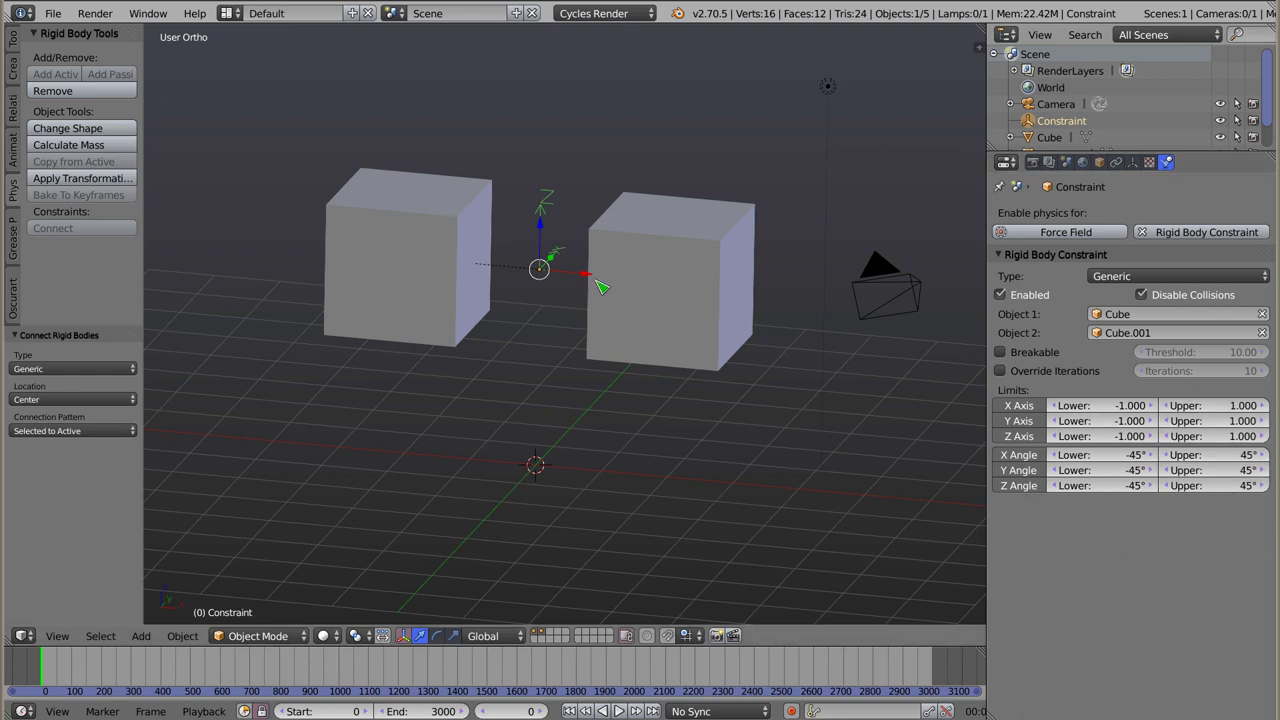
pyautogui.hotkey('alt', 'a')
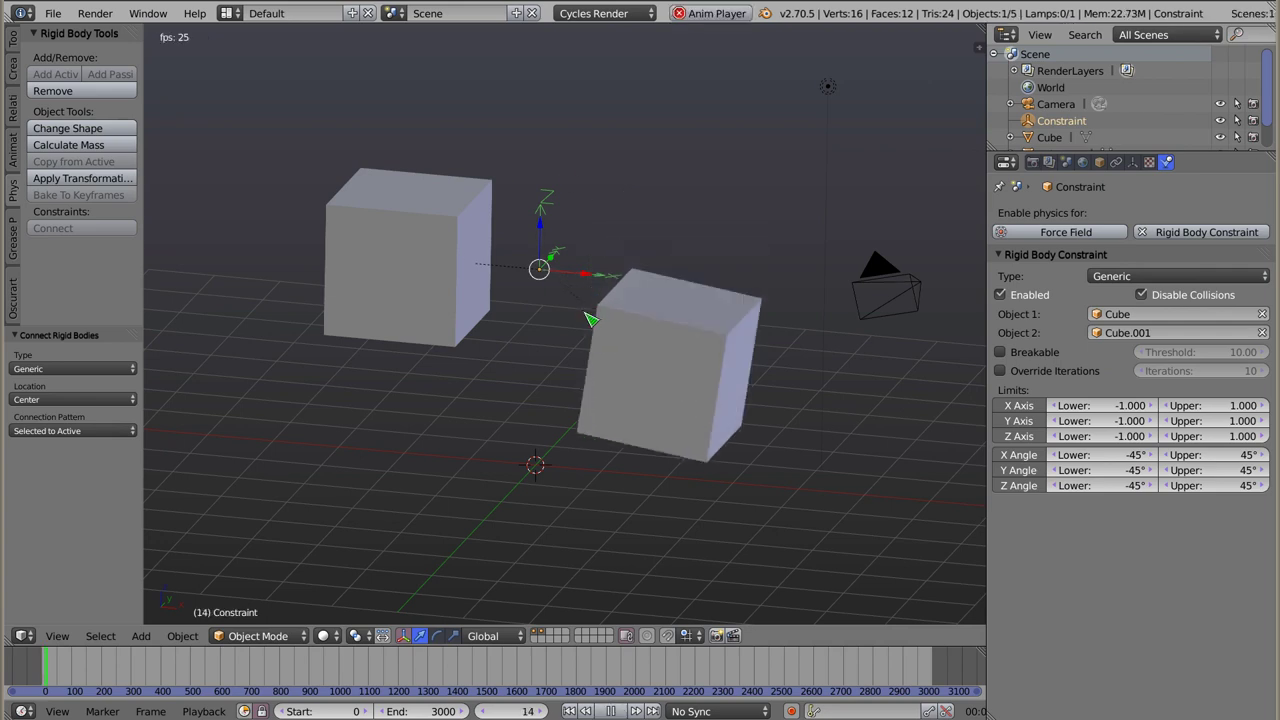
pyautogui.press('Escape')
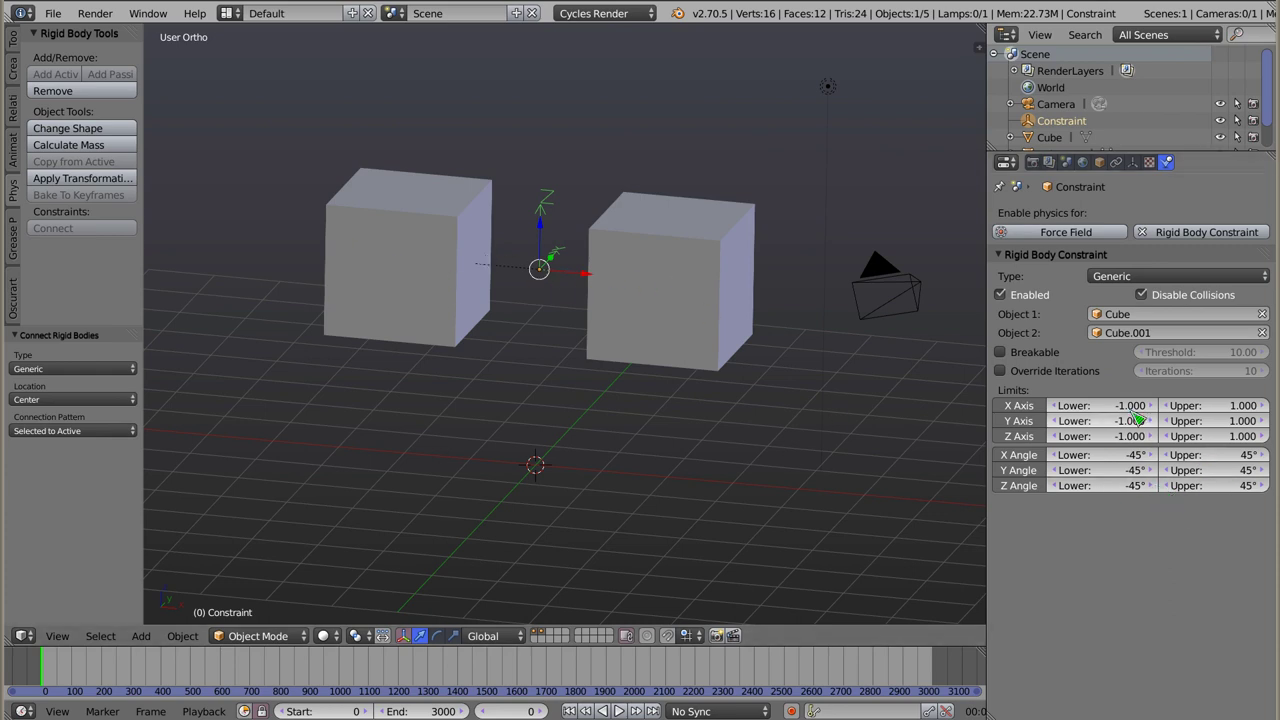
pyautogui.hotkey('alt', 'a')
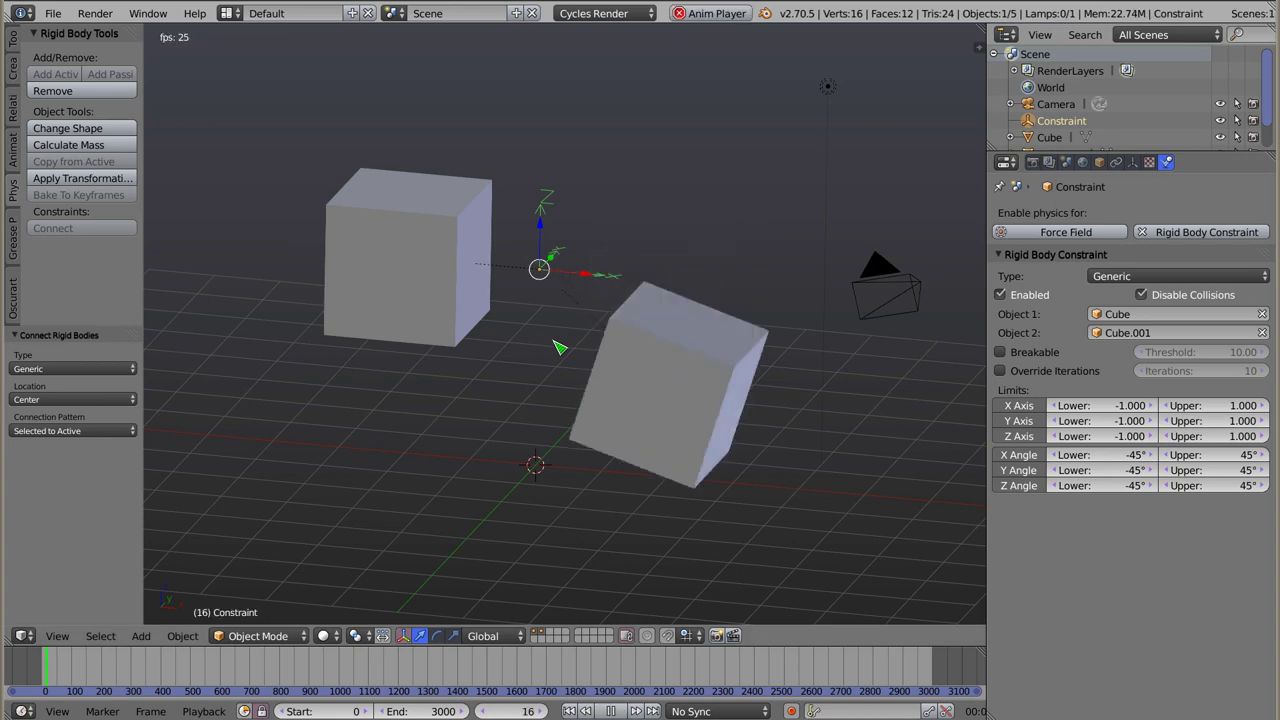
pyautogui.press('Escape')
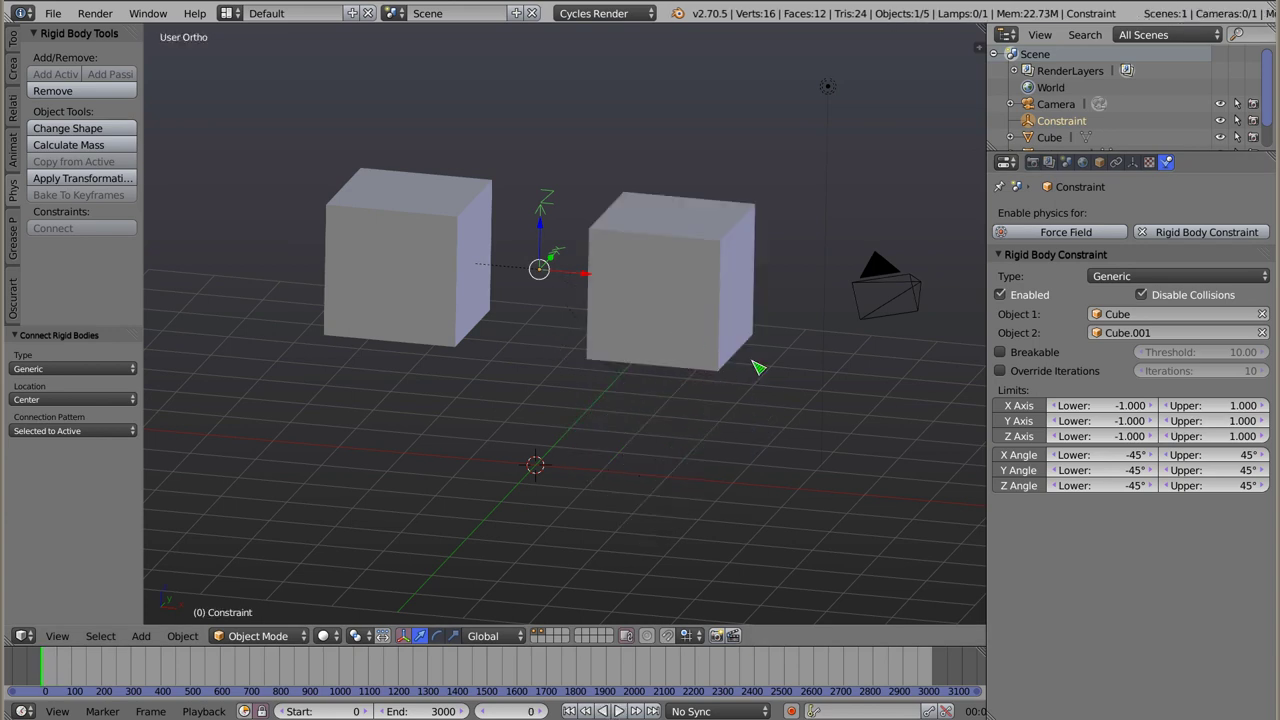
# - Free the X axis translation limit and test by playback
pyautogui.click(1020, 405)
pyautogui.press('KP_5')
pyautogui.hotkey('alt', 'a')
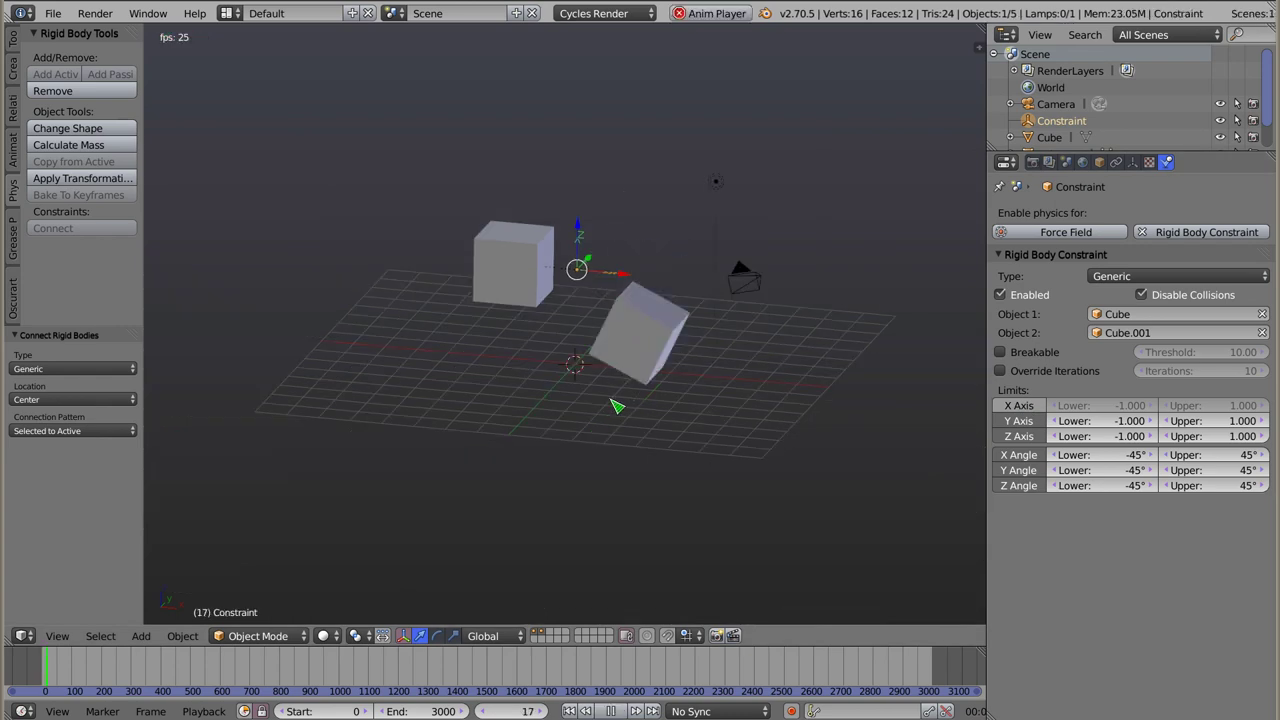
pyautogui.press('Escape')
# - Free the X, Y, Z angle limits and the Z axis limit, then test by playback
pyautogui.click(1019, 455)
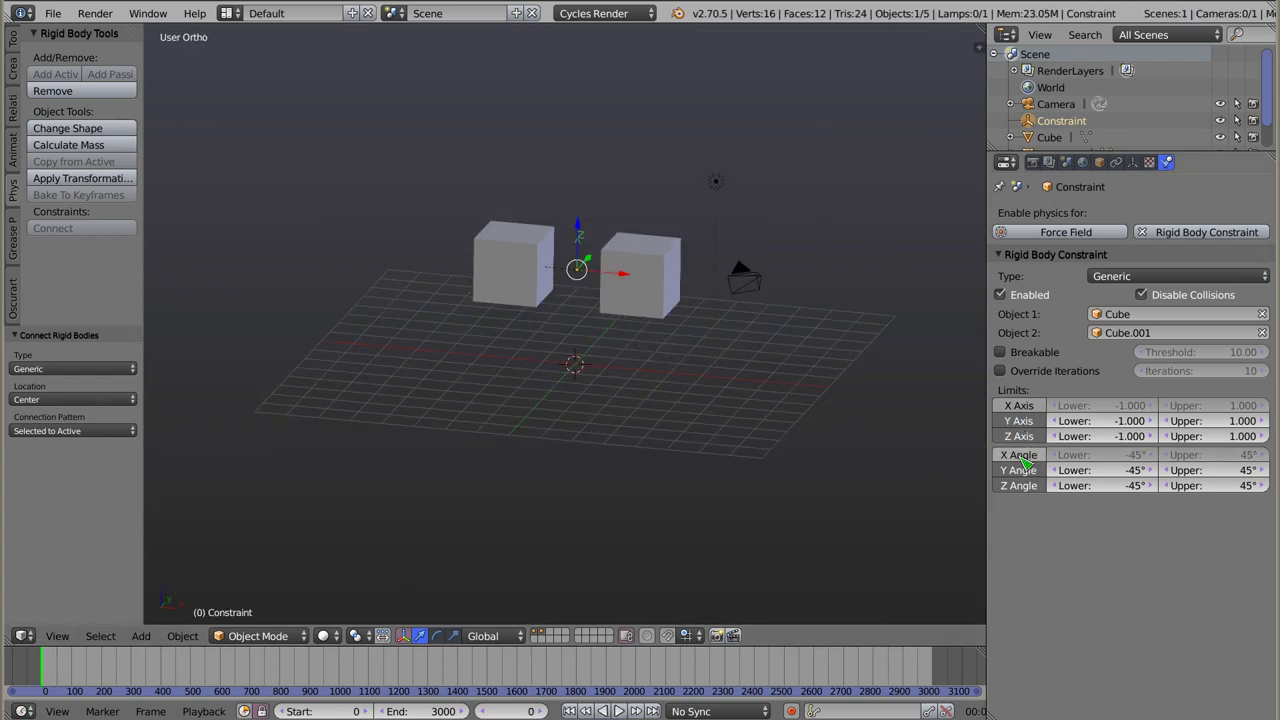
pyautogui.click(1019, 470)
pyautogui.click(1019, 485)
pyautogui.click(1021, 436)
pyautogui.hotkey('alt', 'a')
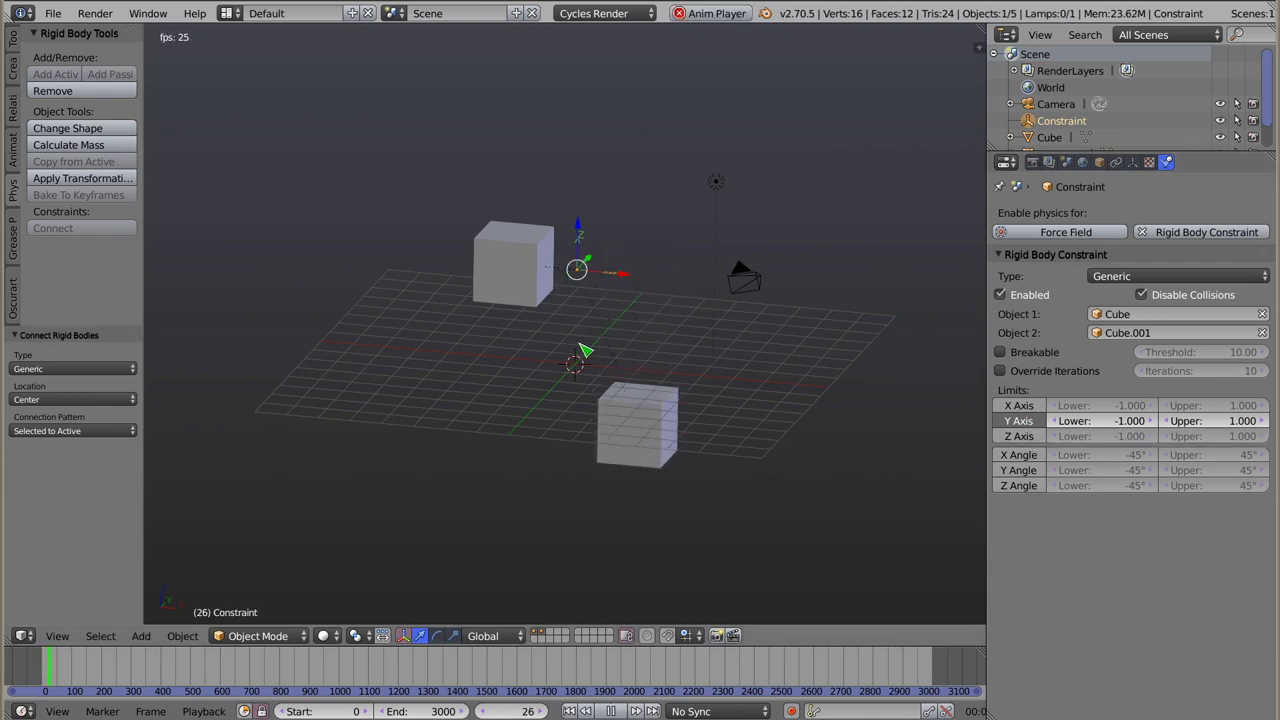
pyautogui.press('Escape')
# - Re-enable the three angle limits and Z axis limit, free Y, and test by playback
pyautogui.click(1030, 470)
pyautogui.click(1019, 455)
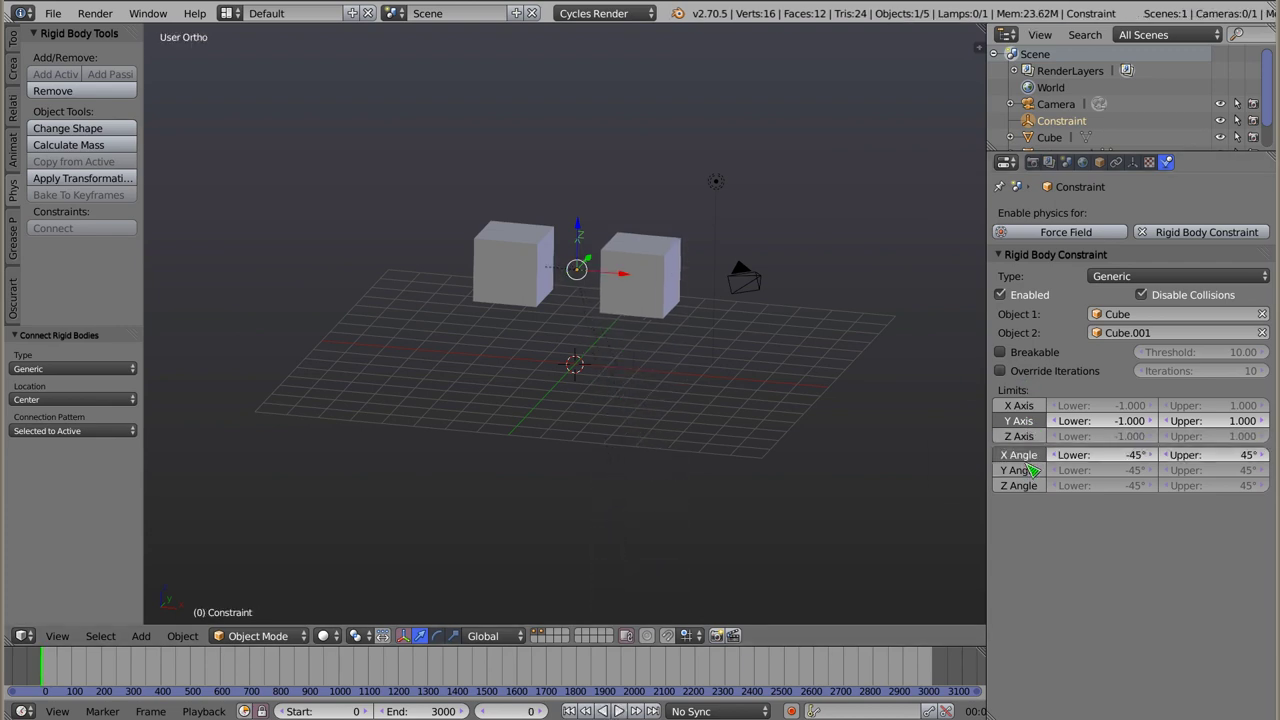
pyautogui.click(1019, 485)
pyautogui.click(1019, 421)
pyautogui.click(1019, 436)
pyautogui.hotkey('alt', 'a')
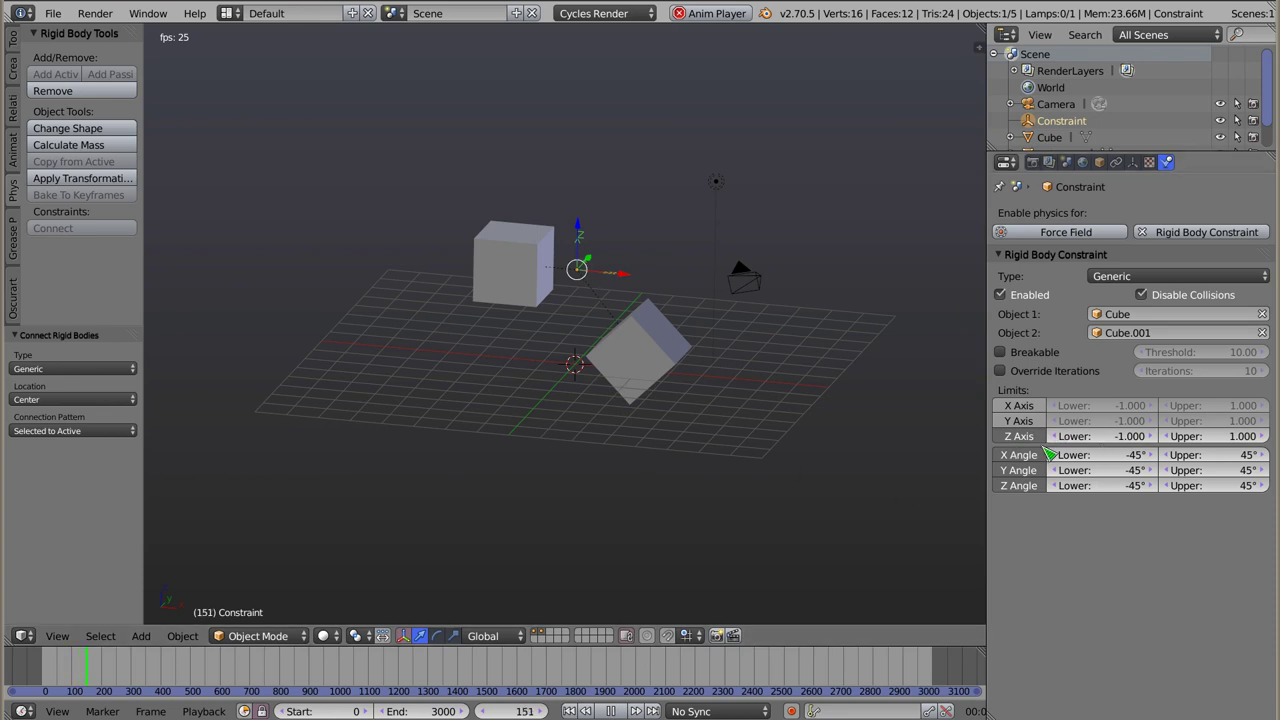
pyautogui.press('Escape')
pyautogui.moveTo(531, 272); pyautogui.dragTo(593, 306, button='middle')
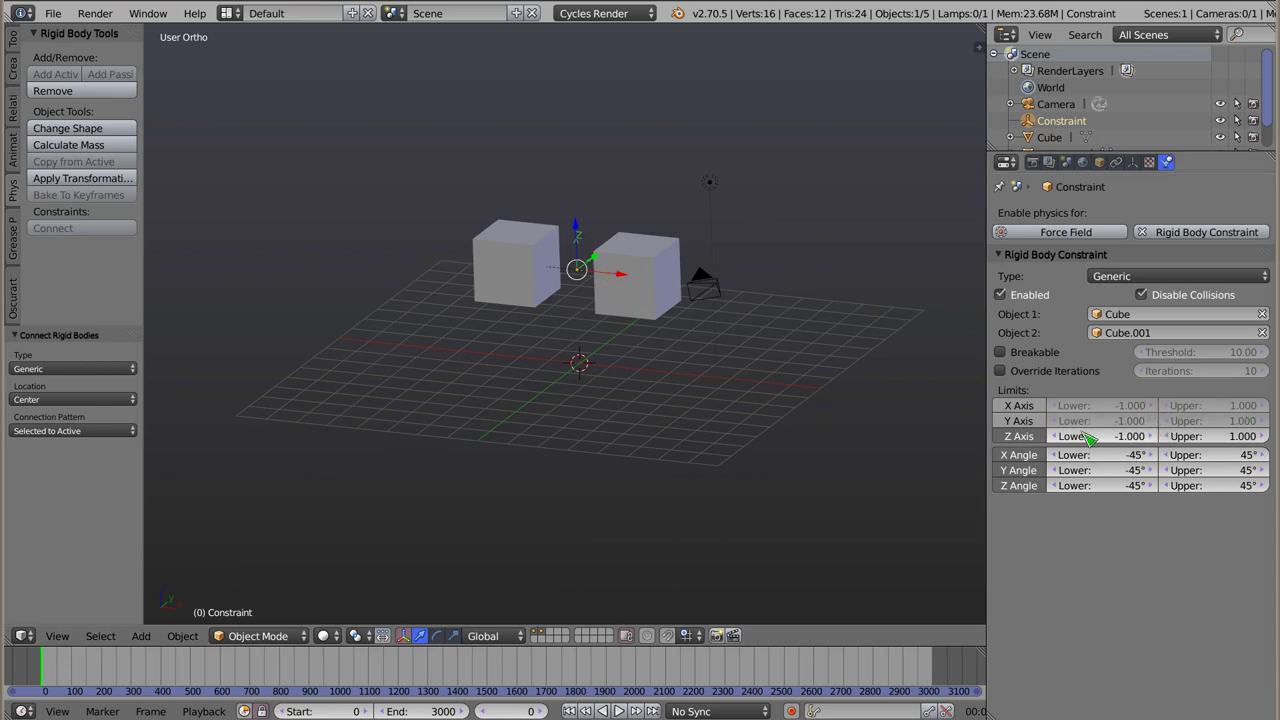
pyautogui.scroll(3, 596, 250)
pyautogui.scroll(1, 575, 330)
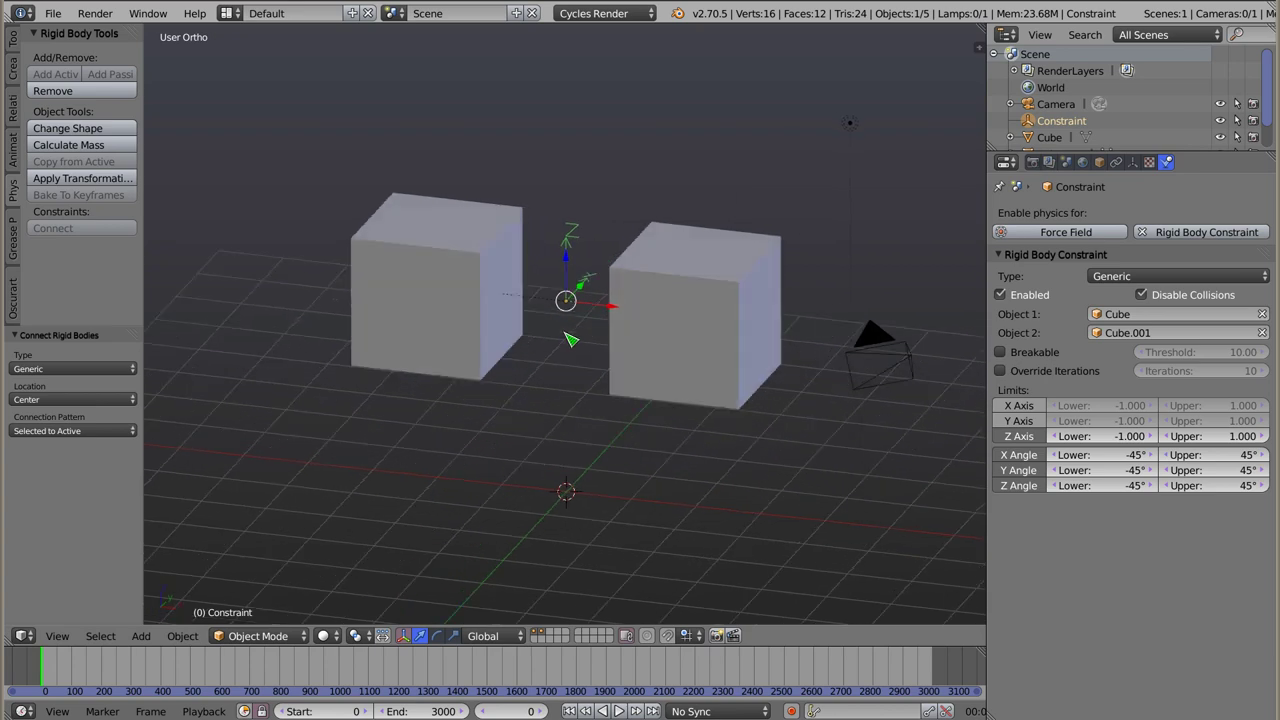
pyautogui.moveTo(731, 302); pyautogui.dragTo(737, 277, button='middle')
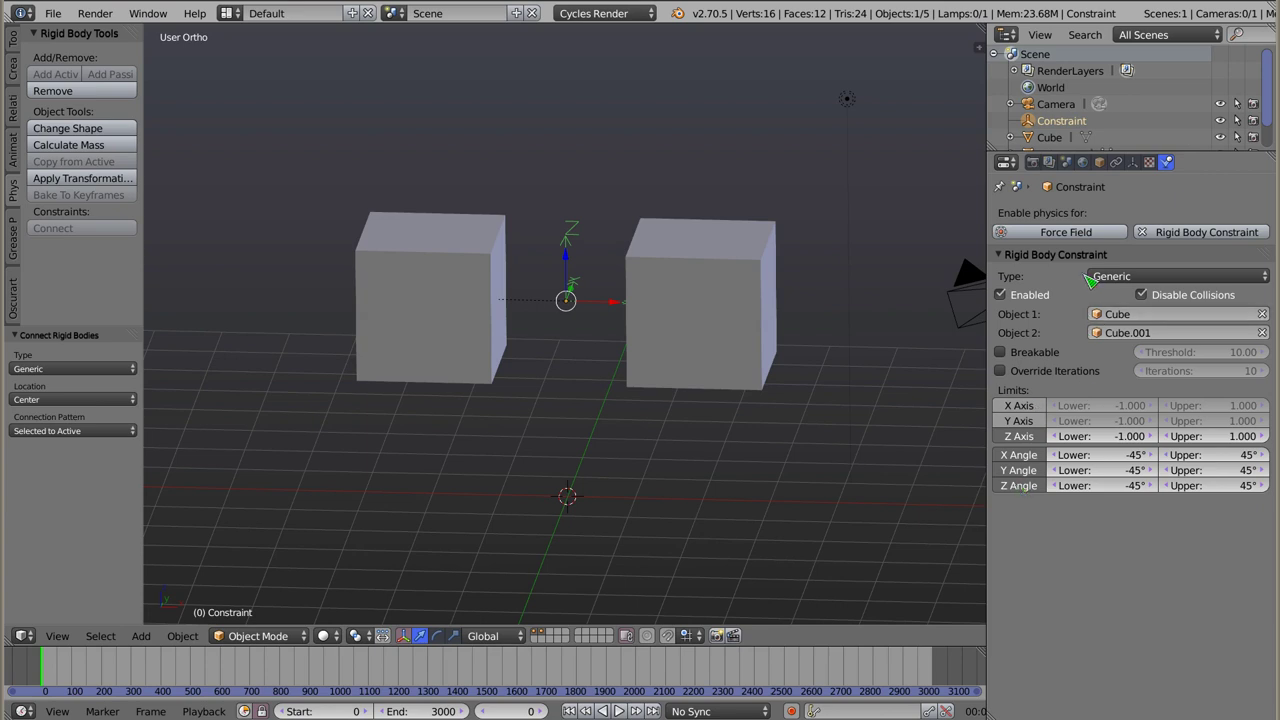
pyautogui.click(1125, 278)
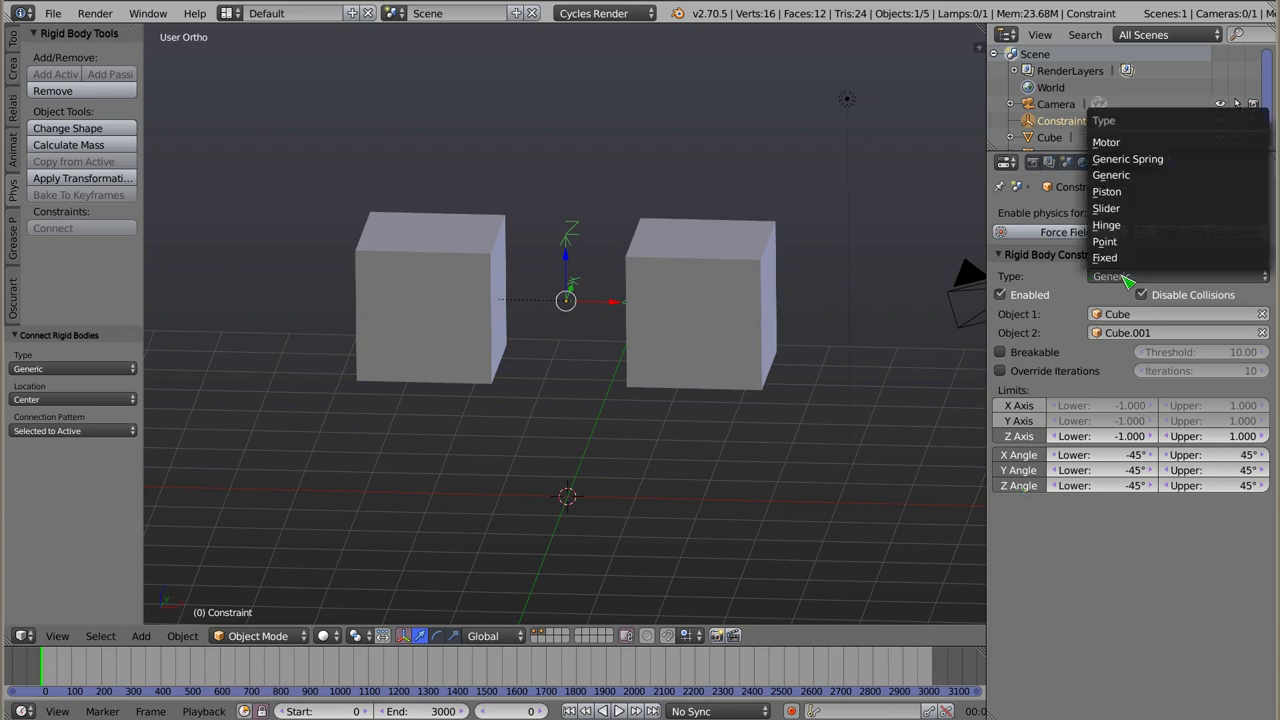
pyautogui.moveTo(1128, 159)
pyautogui.click(1184, 164)
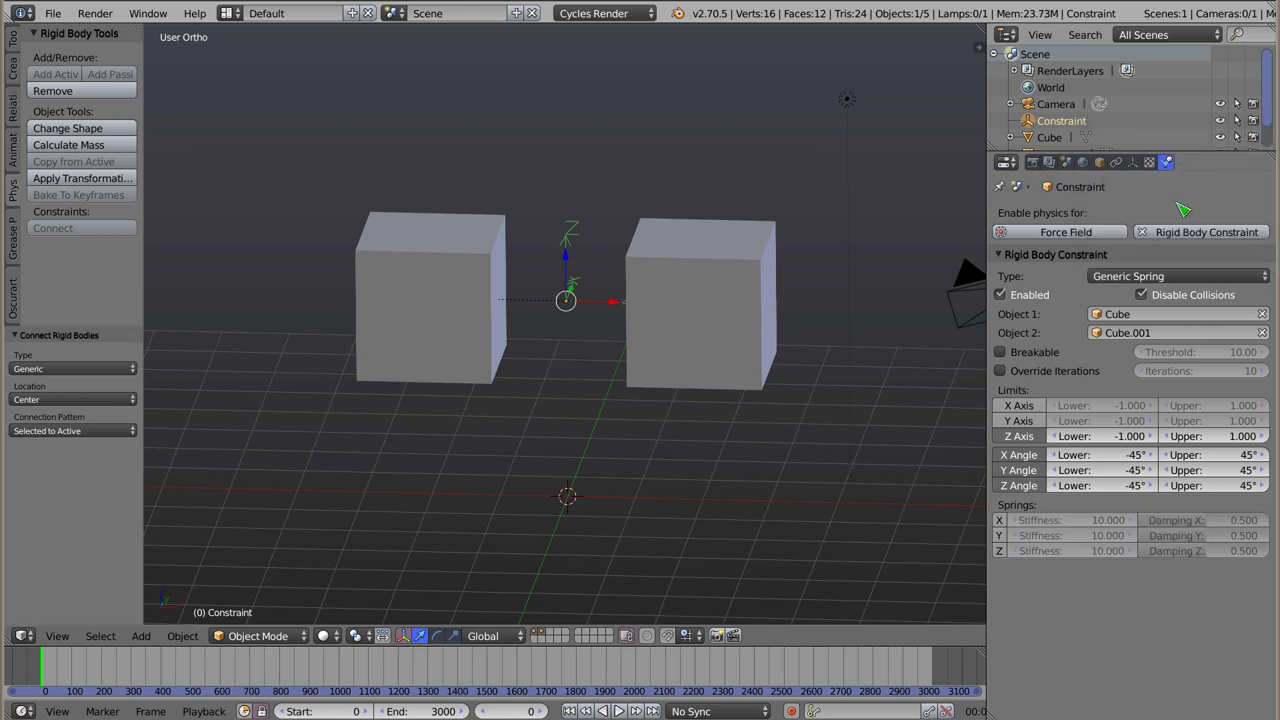
pyautogui.hotkey('alt', 'a')
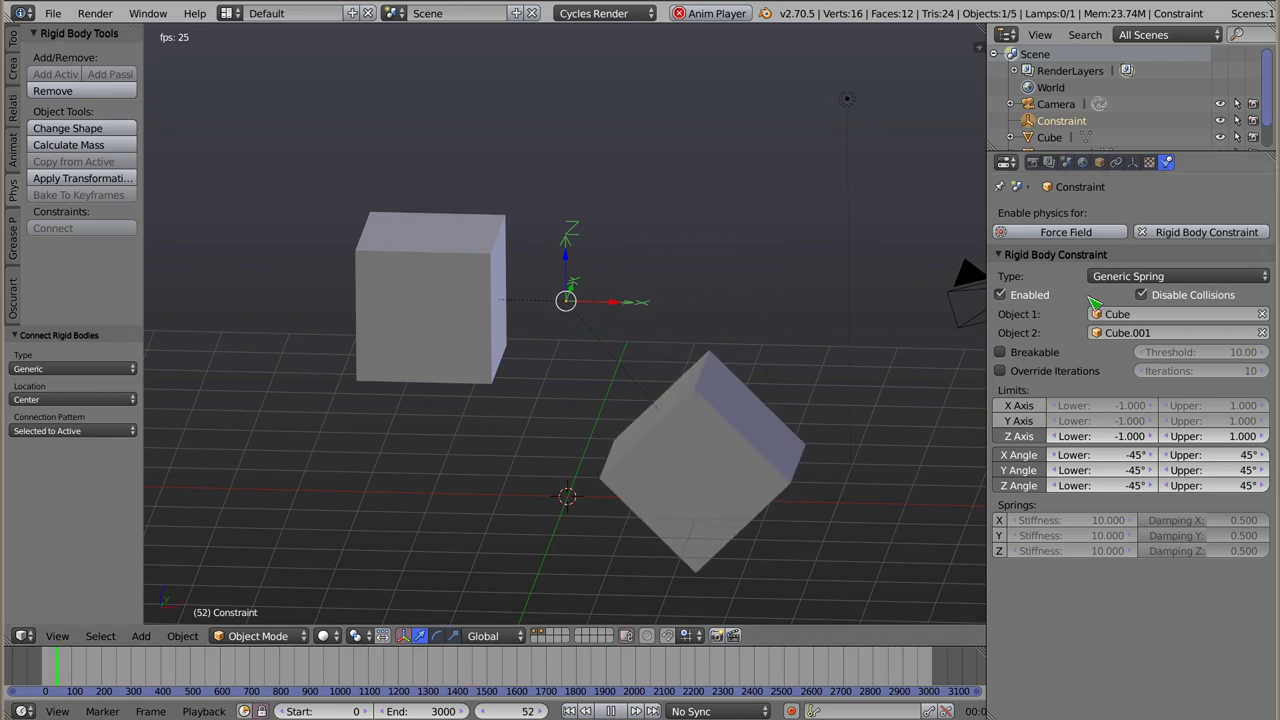
pyautogui.click(1122, 277)
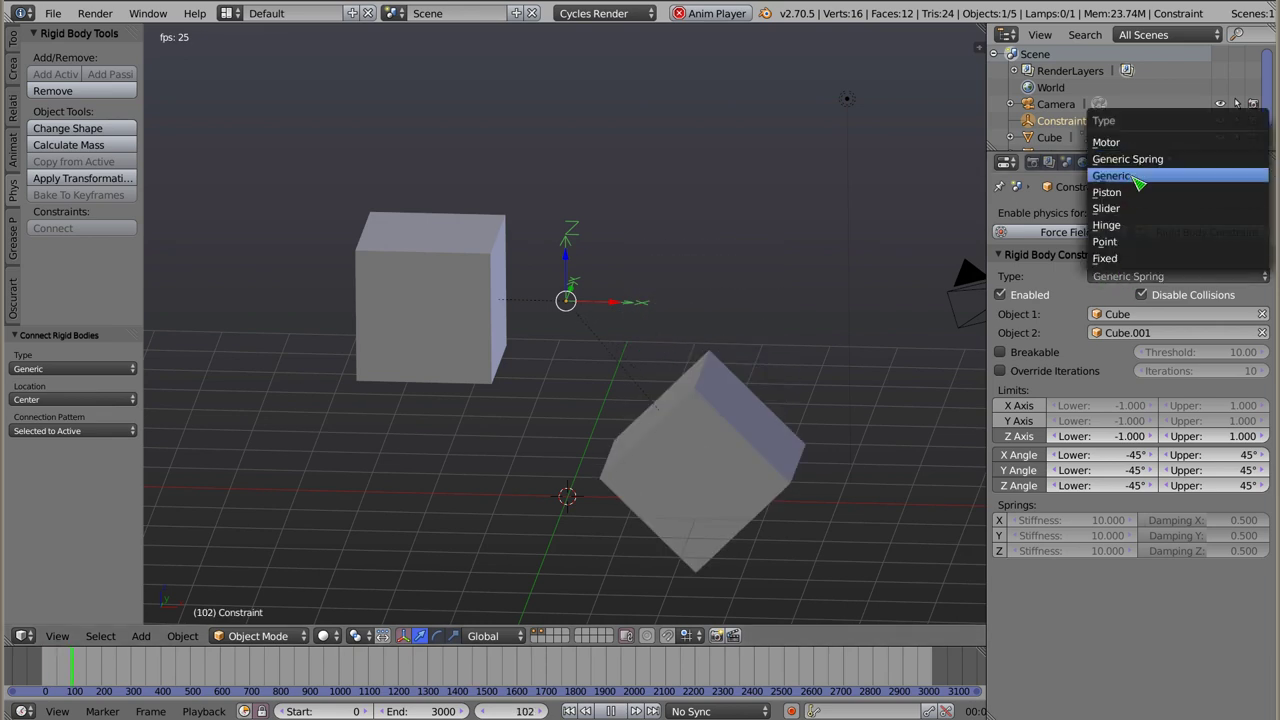
pyautogui.press('Escape')
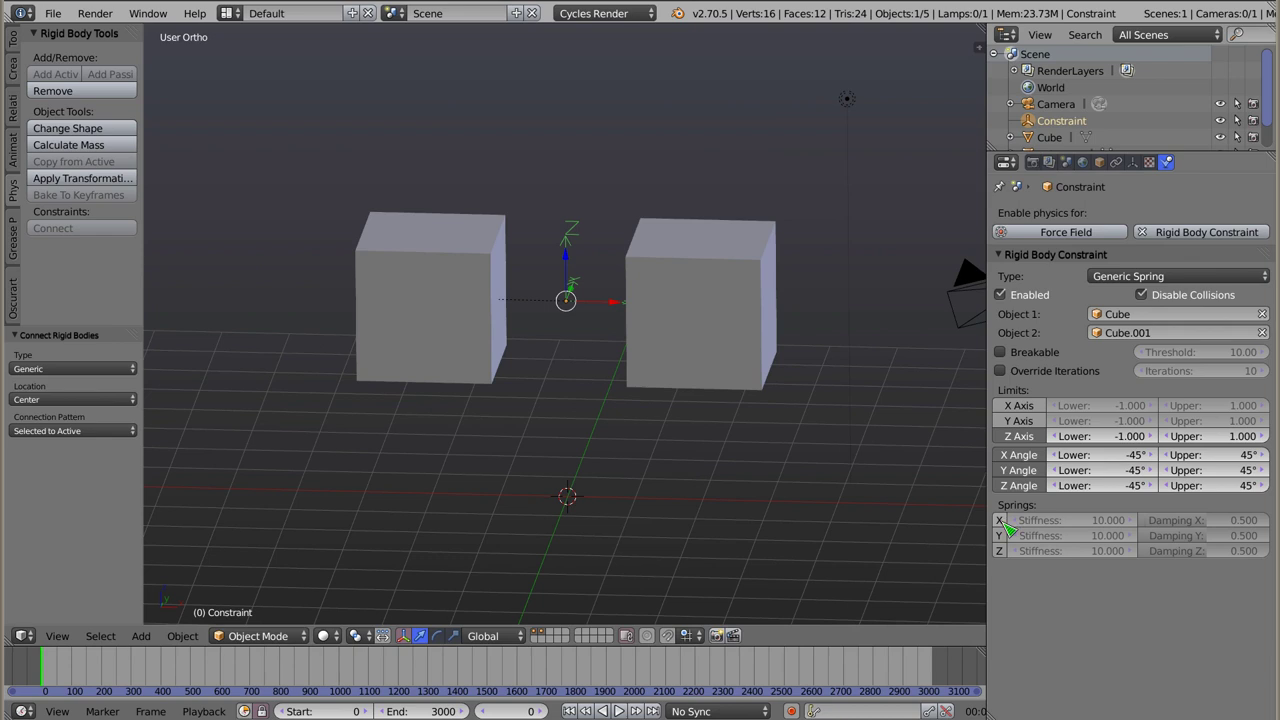
# - Enable the X, Y and Z springs and play to watch the cube swing
pyautogui.click(1002, 521)
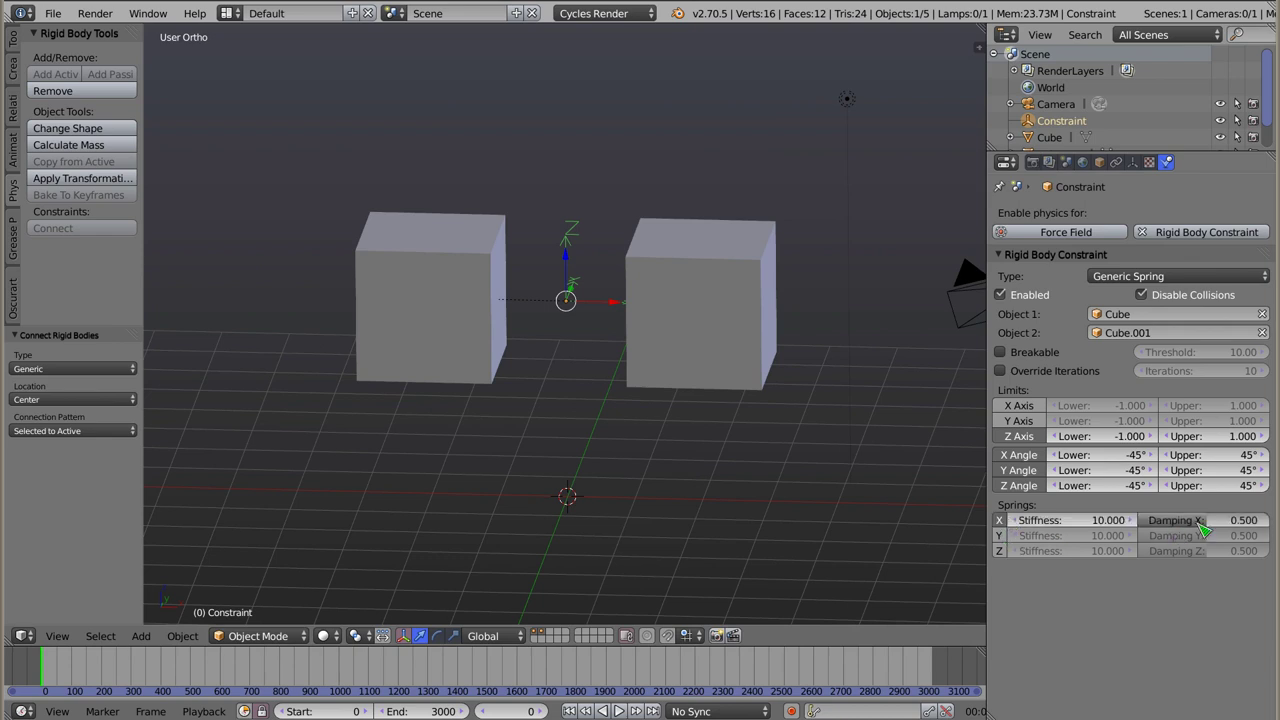
pyautogui.click(999, 536)
pyautogui.click(999, 551)
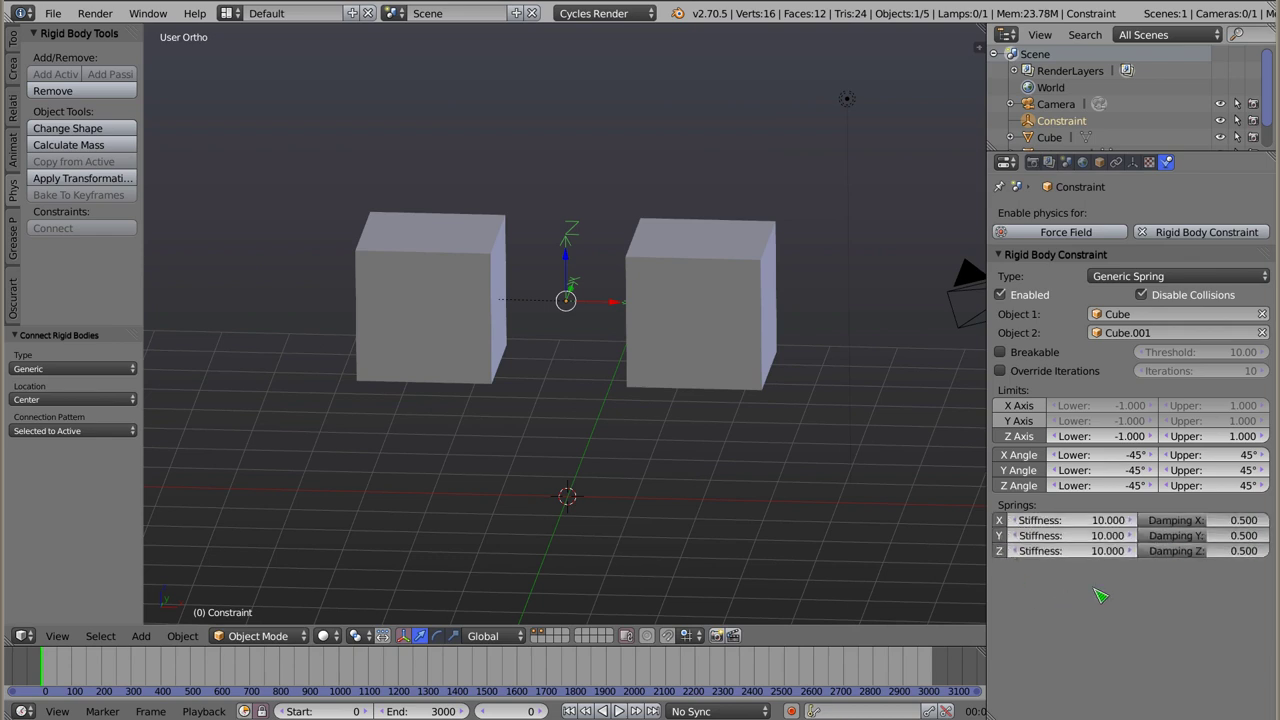
pyautogui.hotkey('alt', 'a')
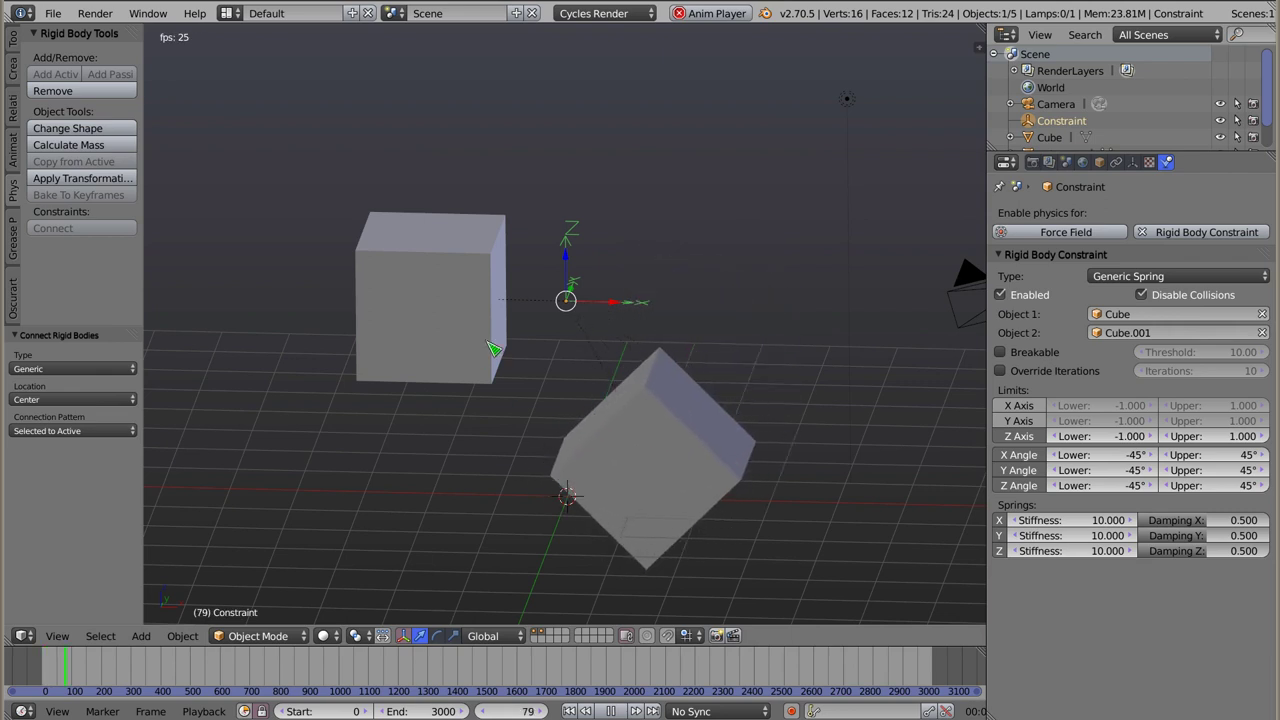
pyautogui.moveTo(493, 348); pyautogui.dragTo(477, 305, button='middle')
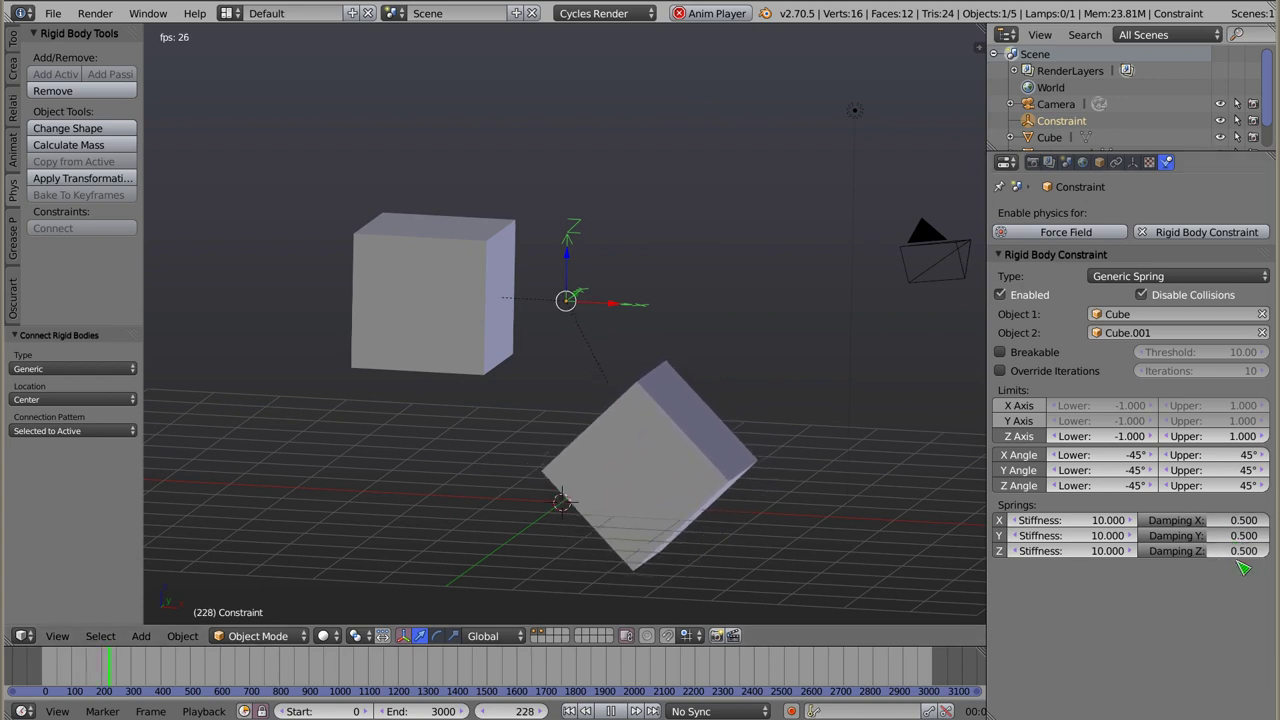
# - Set the Rigid Body Cache End frame to 3000 and replay the simulation
pyautogui.press('Escape')
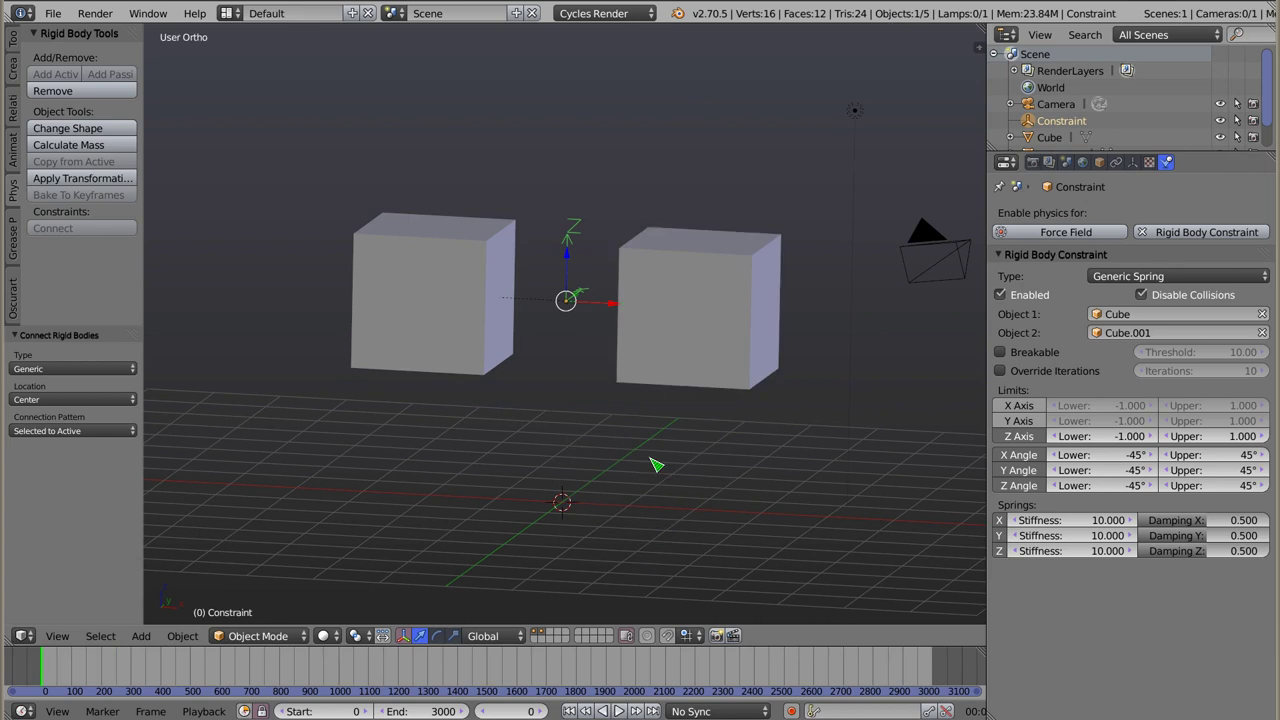
pyautogui.click(1066, 162)
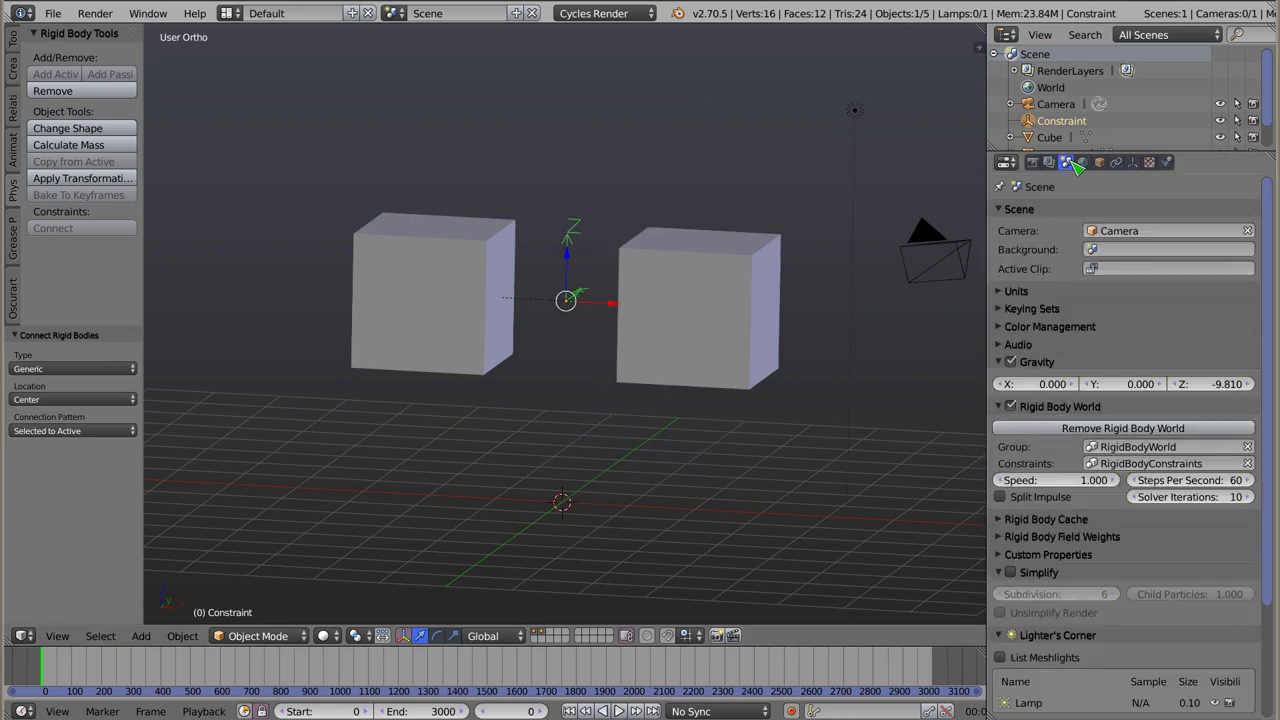
pyautogui.click(1012, 520)
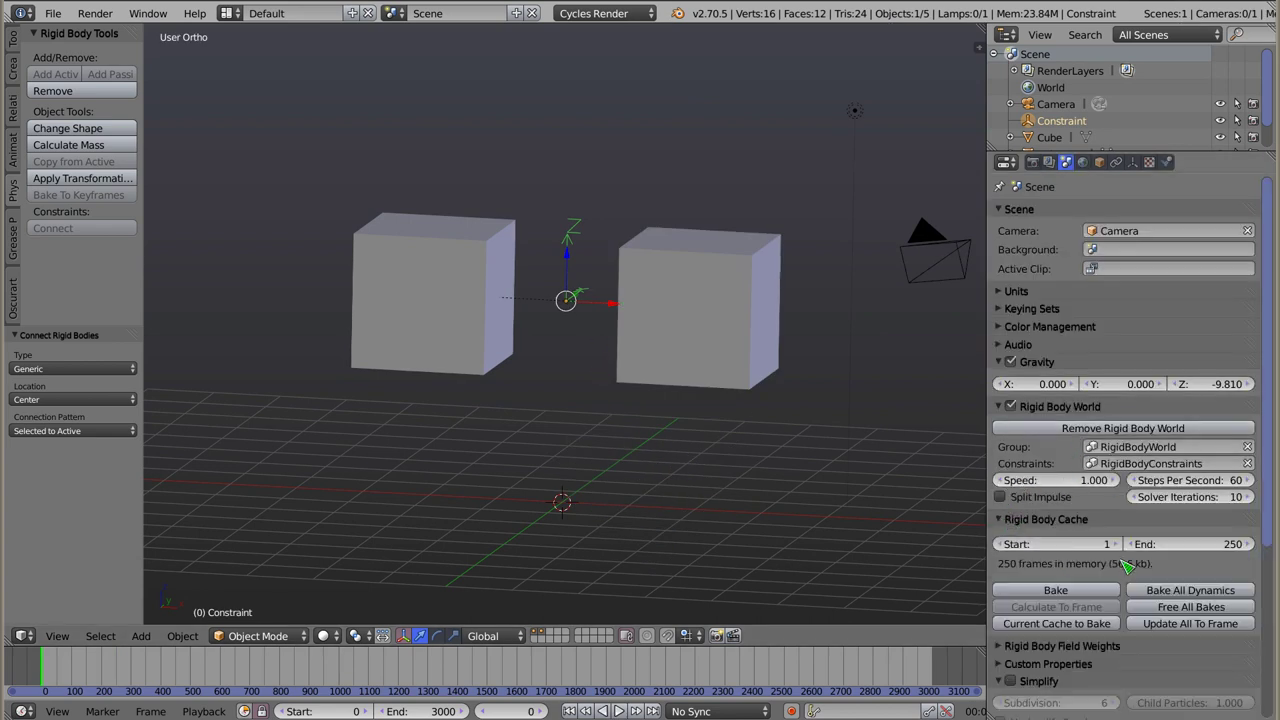
pyautogui.click(1191, 543)
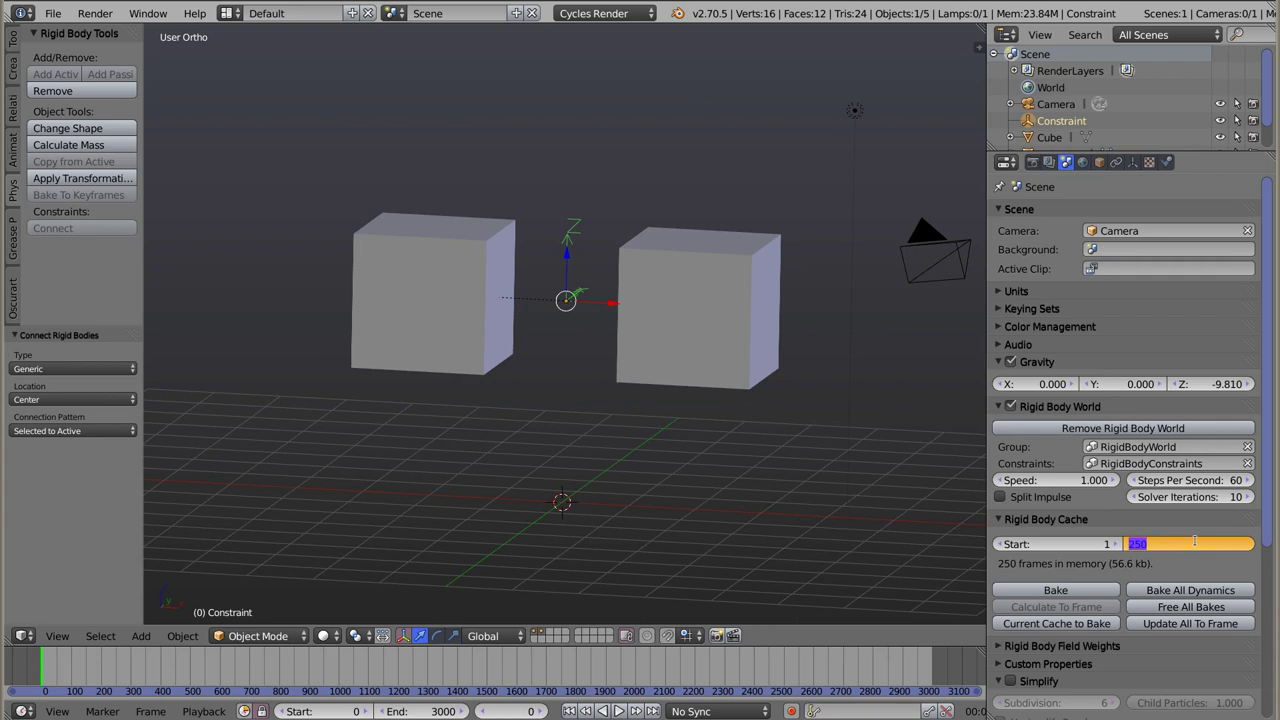
pyautogui.write('3000')
pyautogui.press('Return')
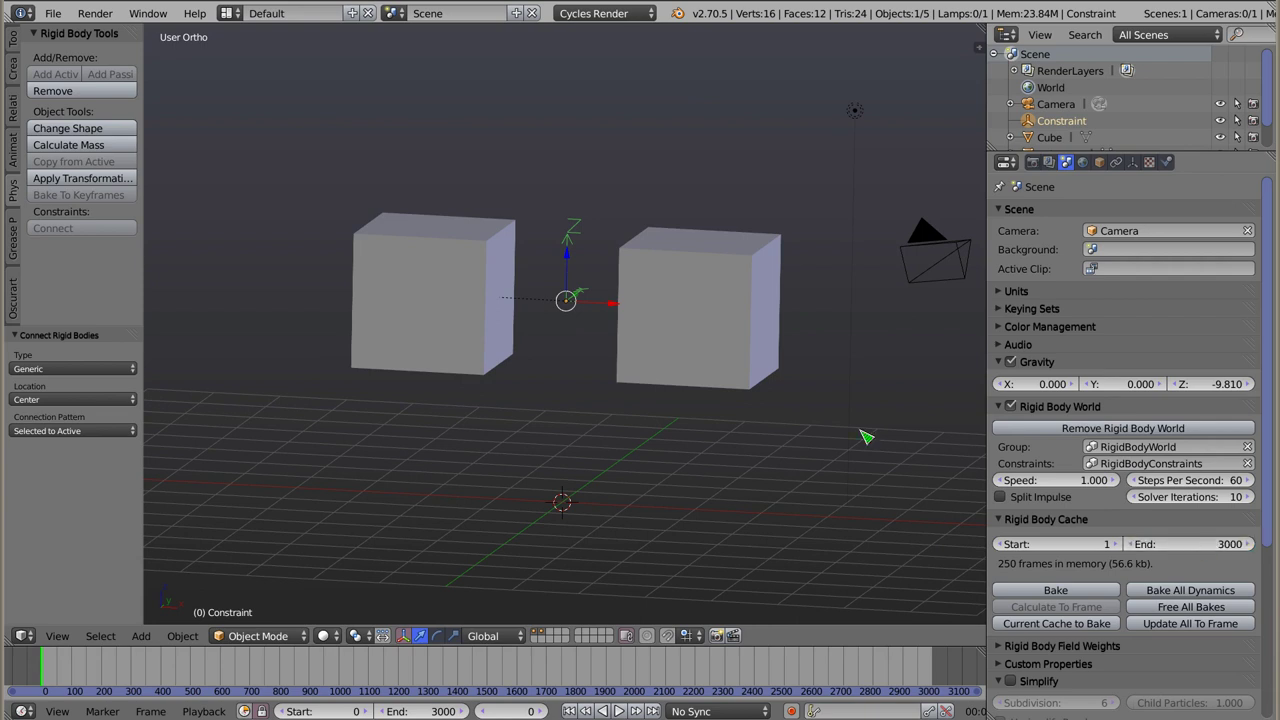
pyautogui.click(1165, 163)
pyautogui.hotkey('alt', 'a')
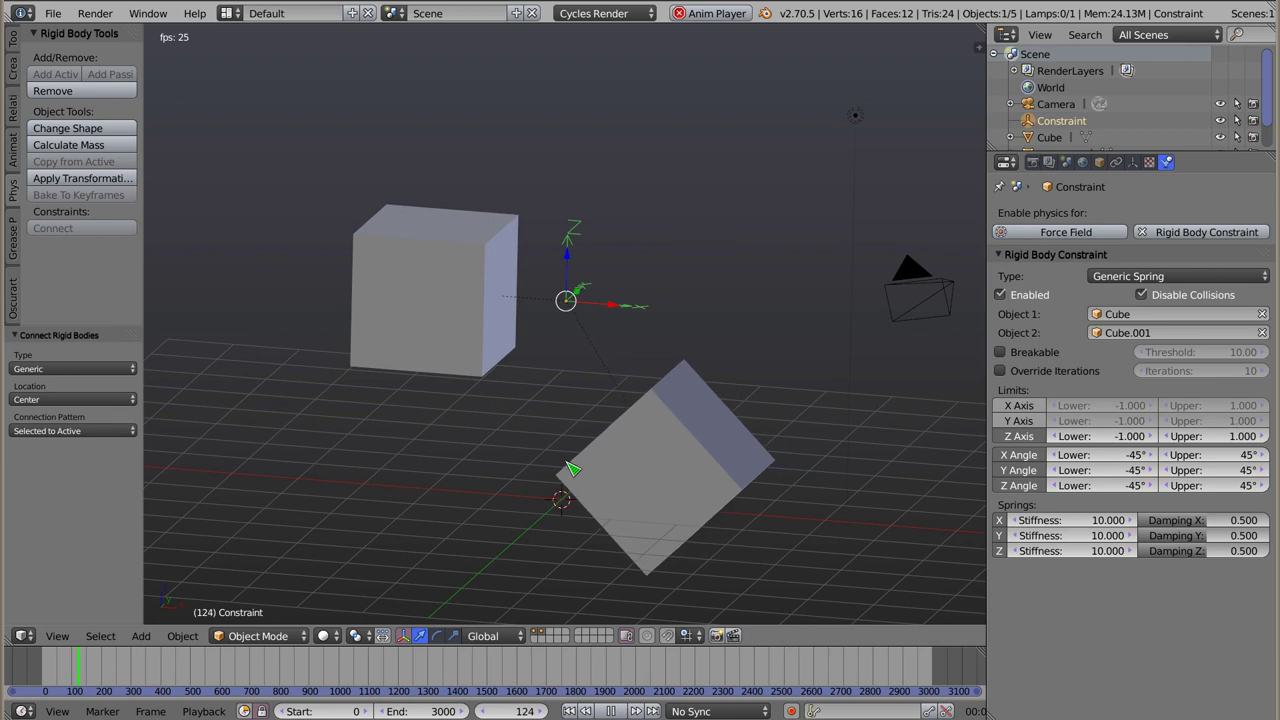
# - Set the Z Axis Lower limit to 0, then play and zoom in on the swinging cube
pyautogui.press('Escape')
pyautogui.click(1100, 436)
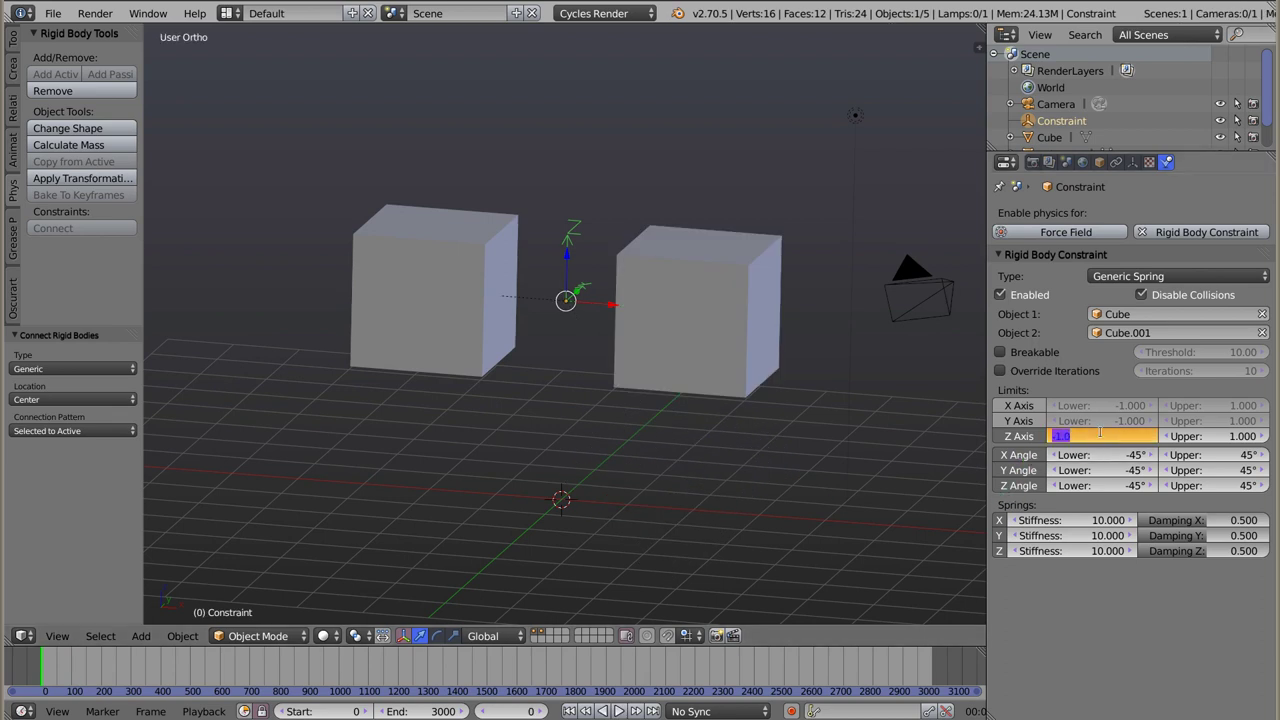
pyautogui.write('0')
pyautogui.press('Return')
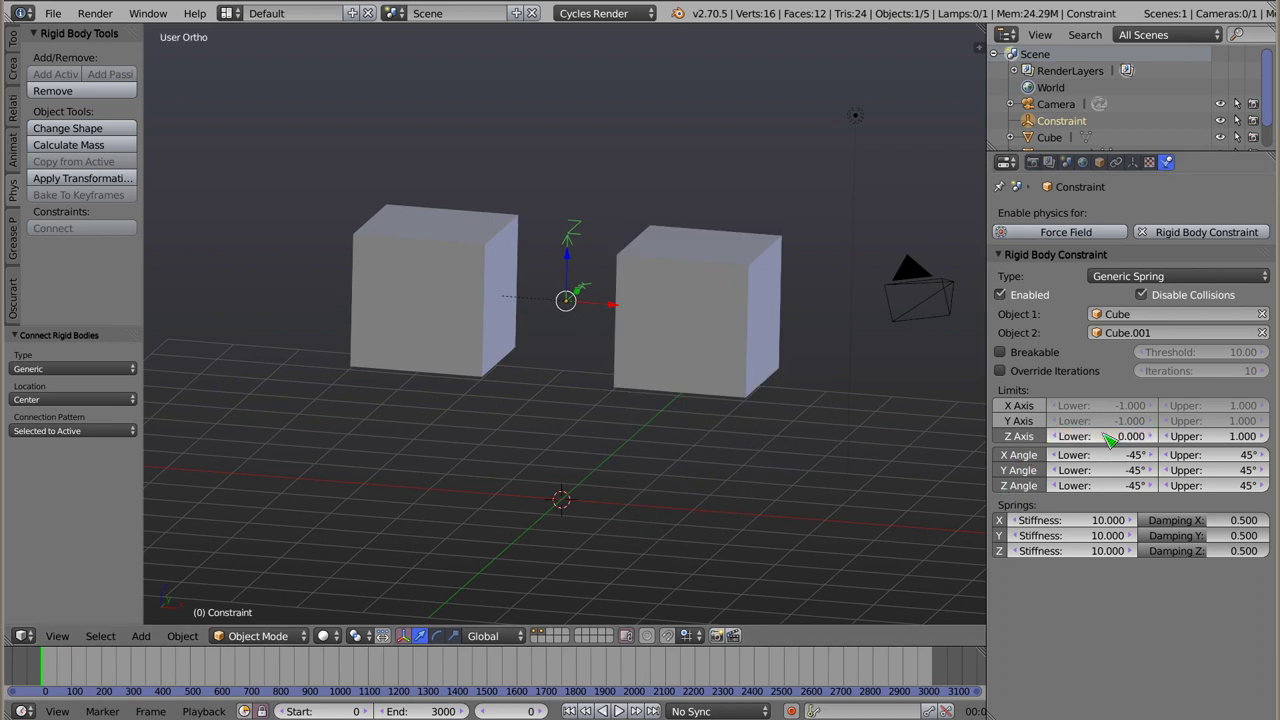
pyautogui.hotkey('alt', 'a')
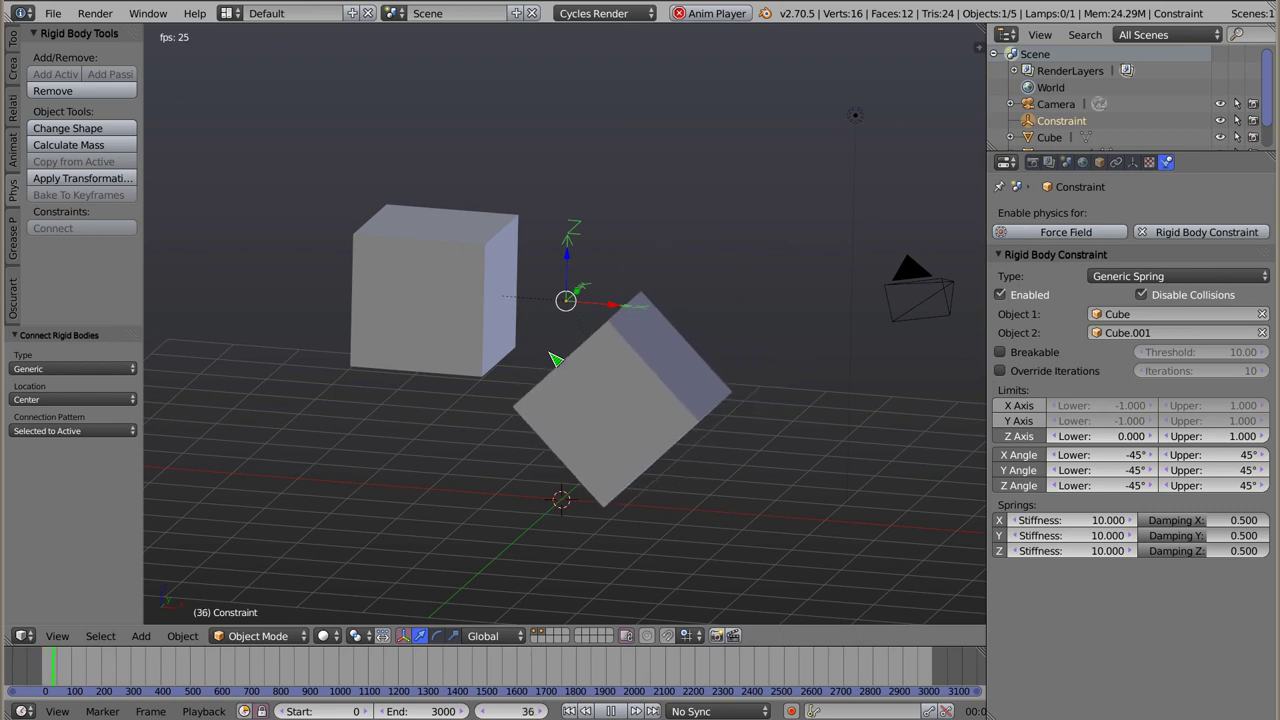
pyautogui.moveTo(555, 360)
pyautogui.mouseDown(button='middle')
pyautogui.moveTo(575, 313)
pyautogui.moveTo(583, 346)
pyautogui.mouseUp(button='middle')
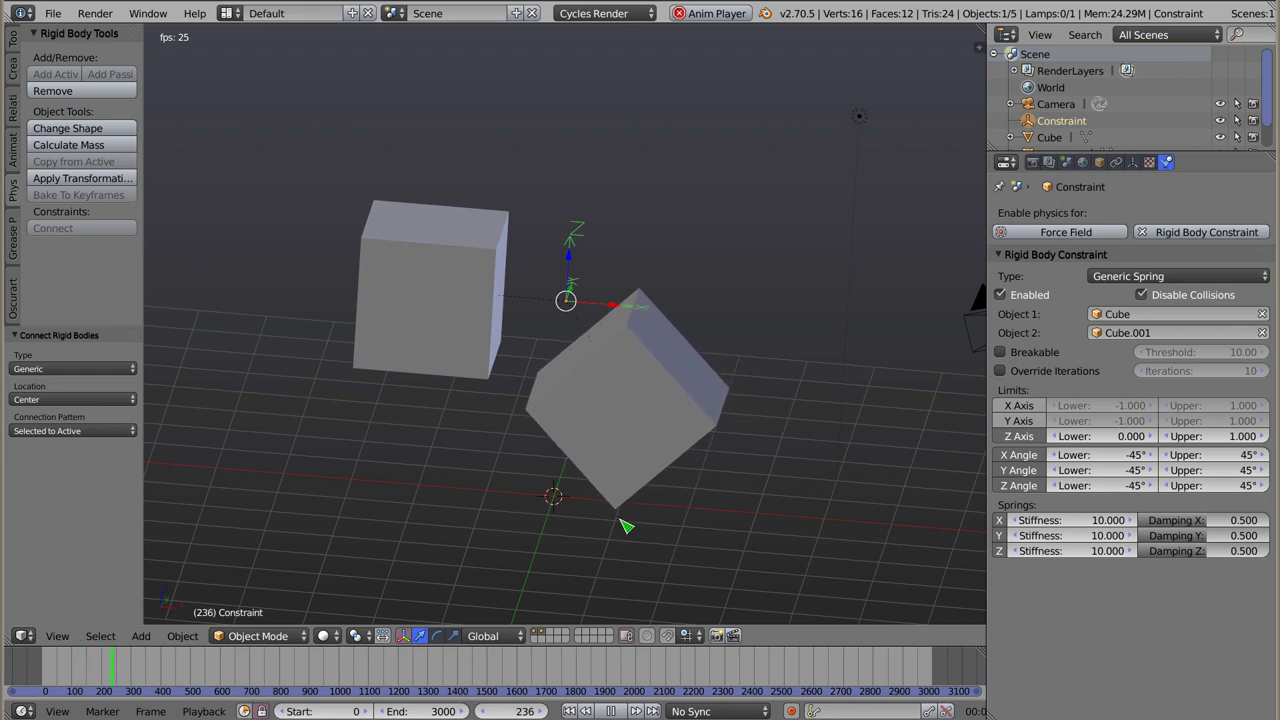
pyautogui.scroll(3, 625, 525)
pyautogui.scroll(3, 628, 525)
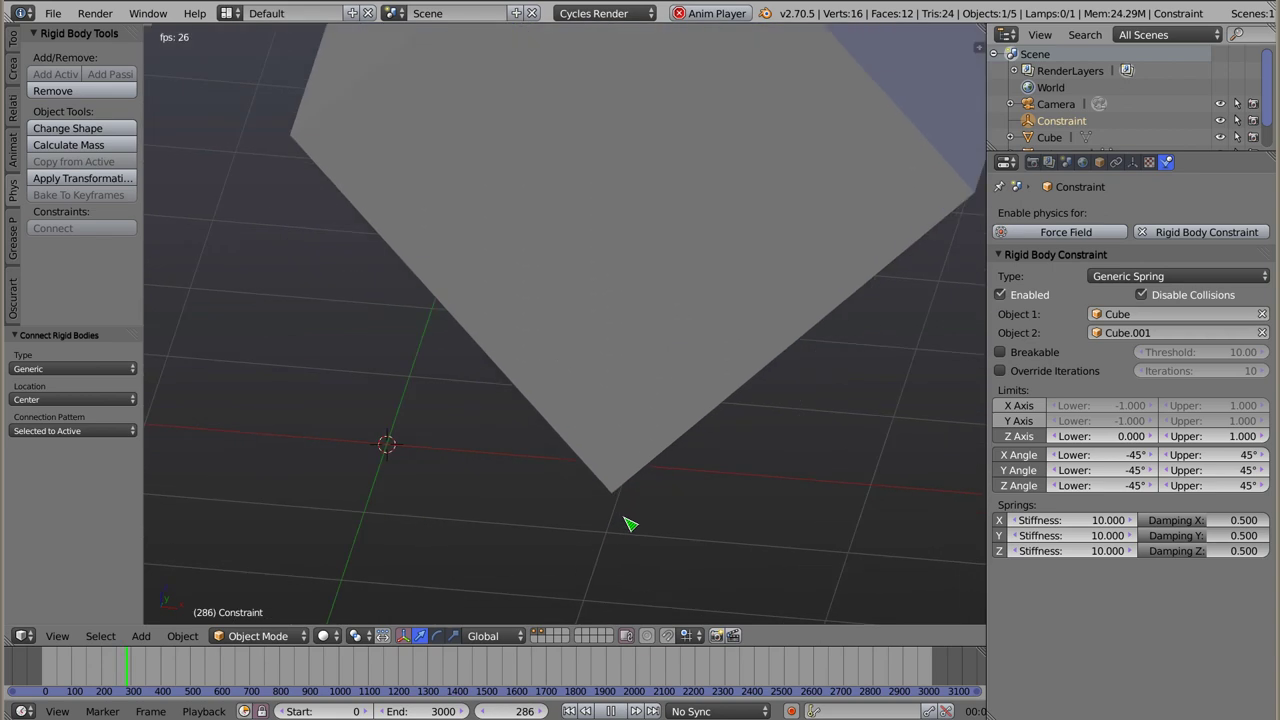
pyautogui.scroll(1, 628, 522)
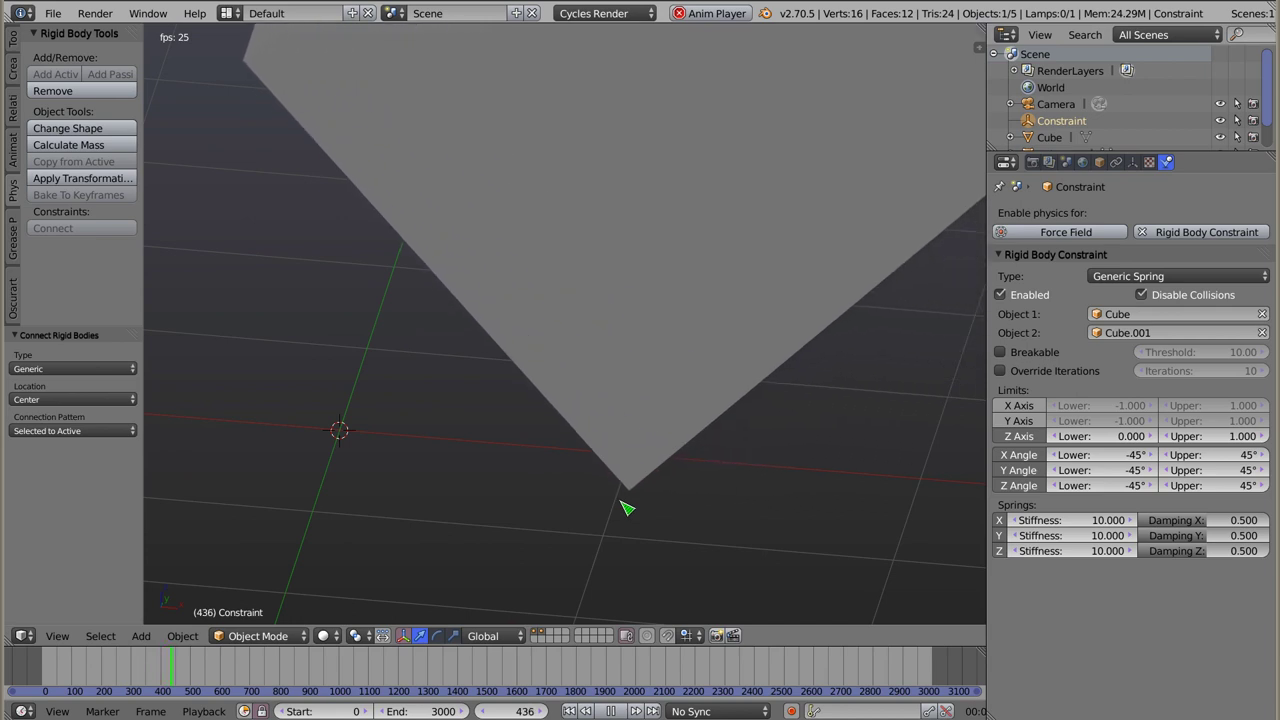
pyautogui.scroll(-8, 575, 325)
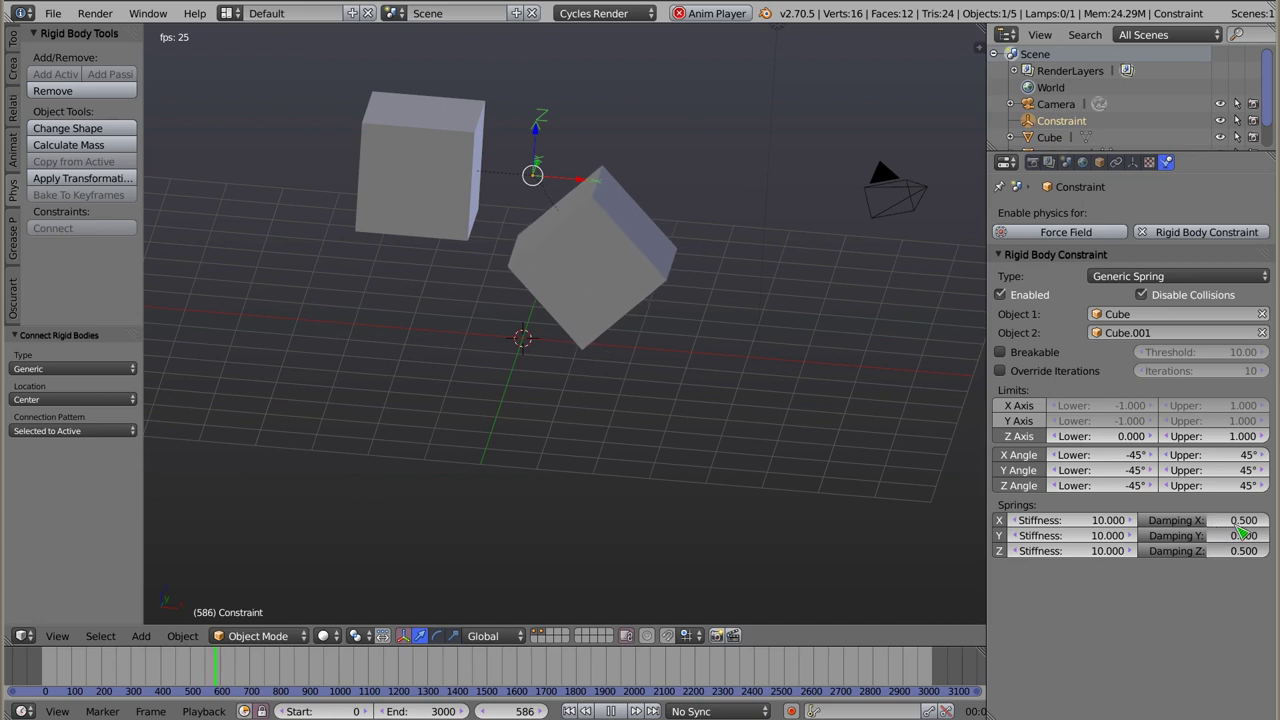
pyautogui.press('Escape')
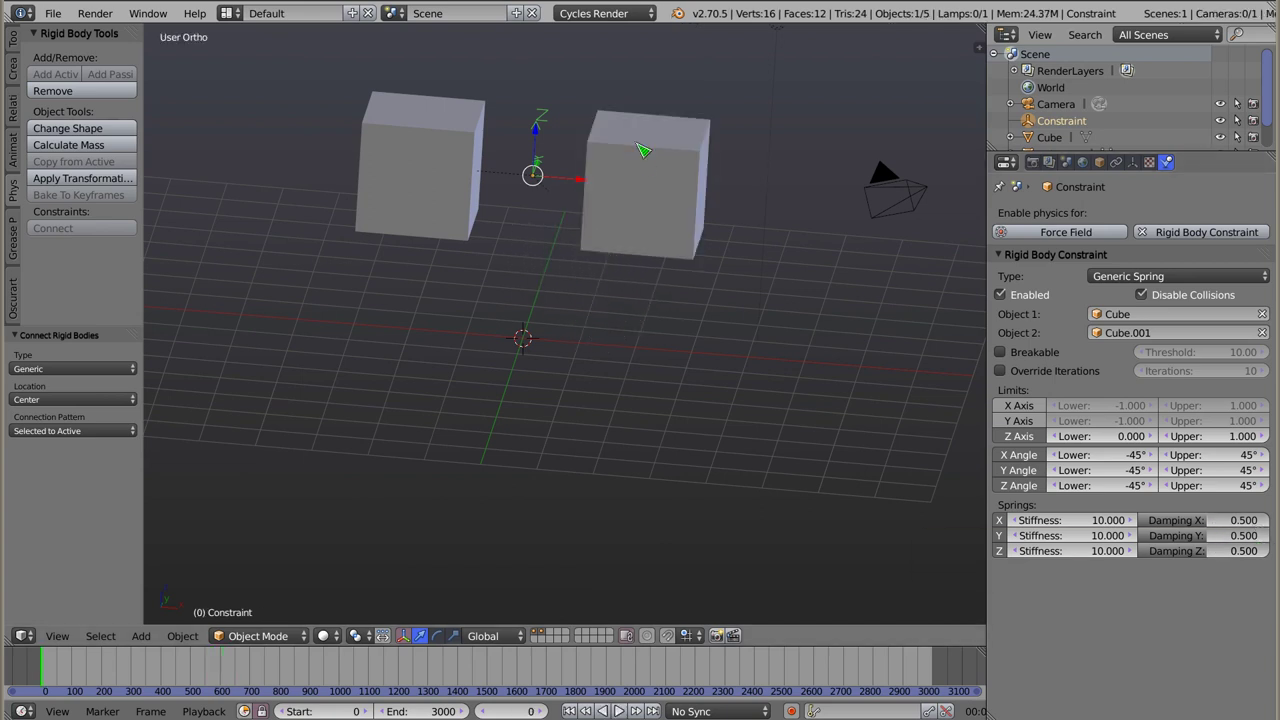
# - Try a higher X spring damping, then settle on 0.800, replaying each time
pyautogui.moveTo(1238, 521); pyautogui.dragTo(1270, 521)
pyautogui.hotkey('alt', 'a')
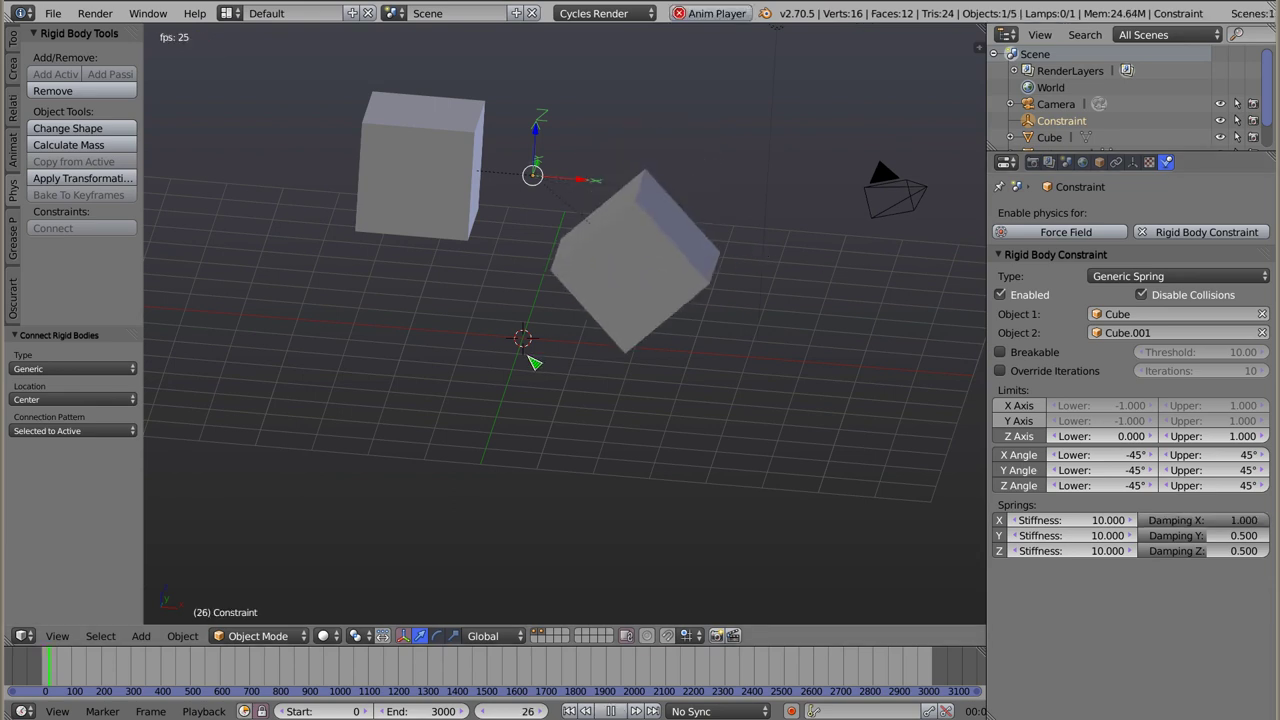
pyautogui.press('Escape')
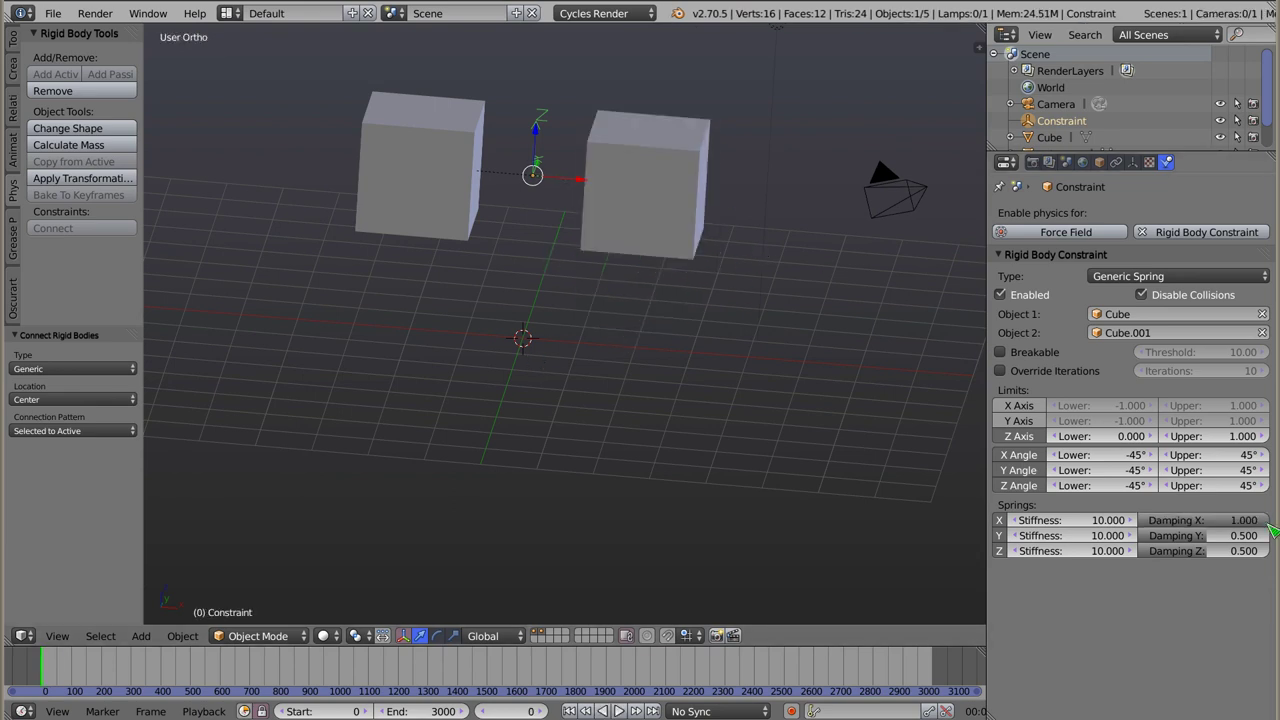
pyautogui.moveTo(1268, 521); pyautogui.dragTo(1250, 521)
pyautogui.hotkey('alt', 'a')
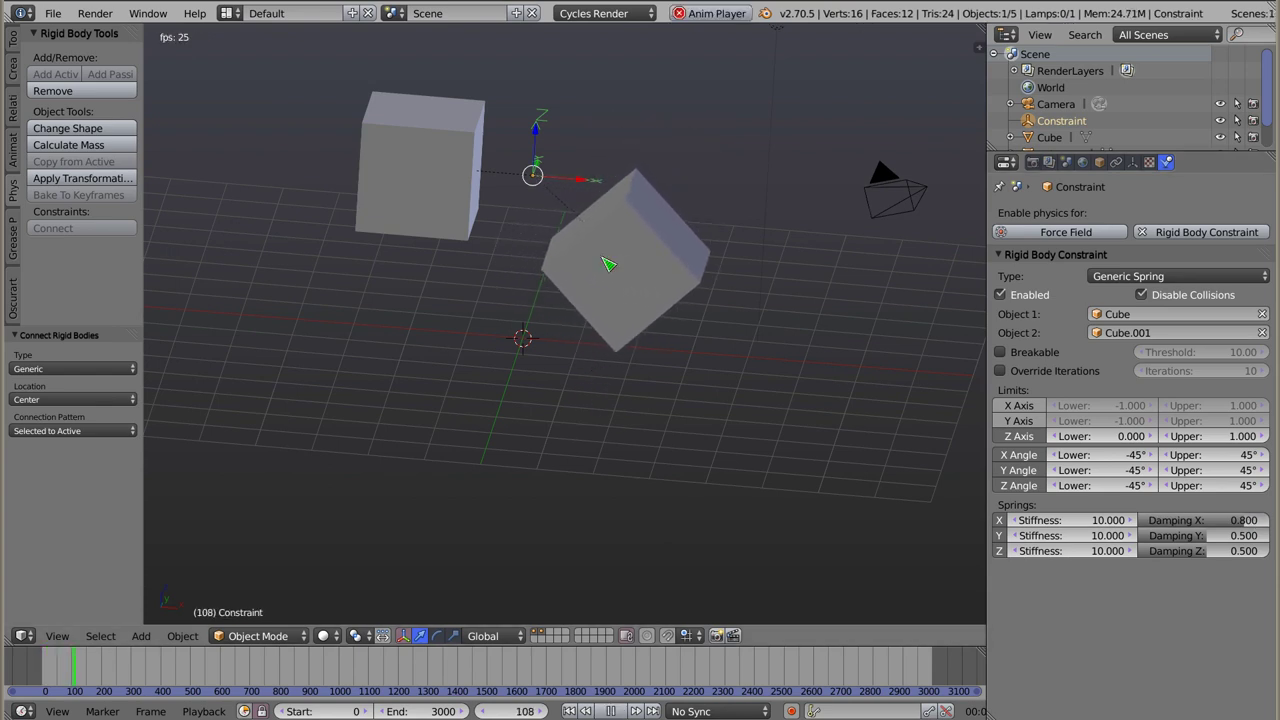
pyautogui.moveTo(559, 222)
pyautogui.keyDown('shift'); pyautogui.mouseDown(button='middle')
pyautogui.moveTo(575, 297)
pyautogui.moveTo(562, 329)
pyautogui.mouseUp(button='middle'); pyautogui.keyUp('shift')
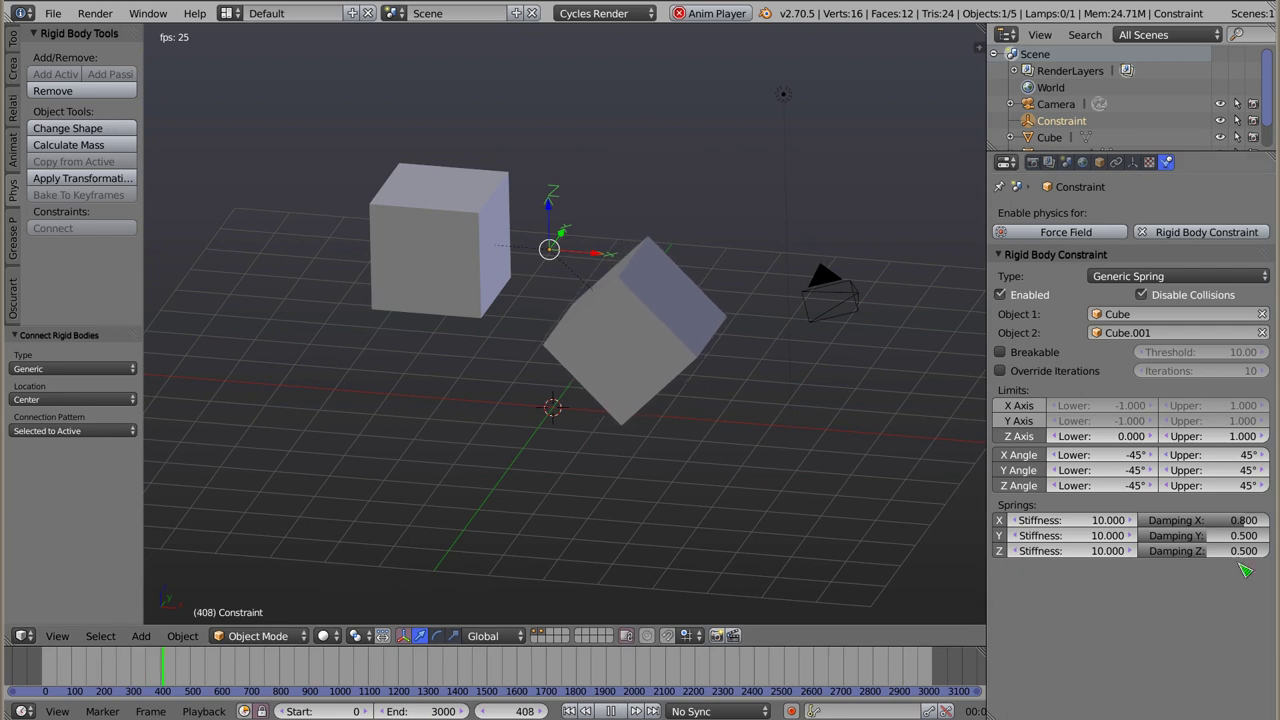
pyautogui.press('Escape')
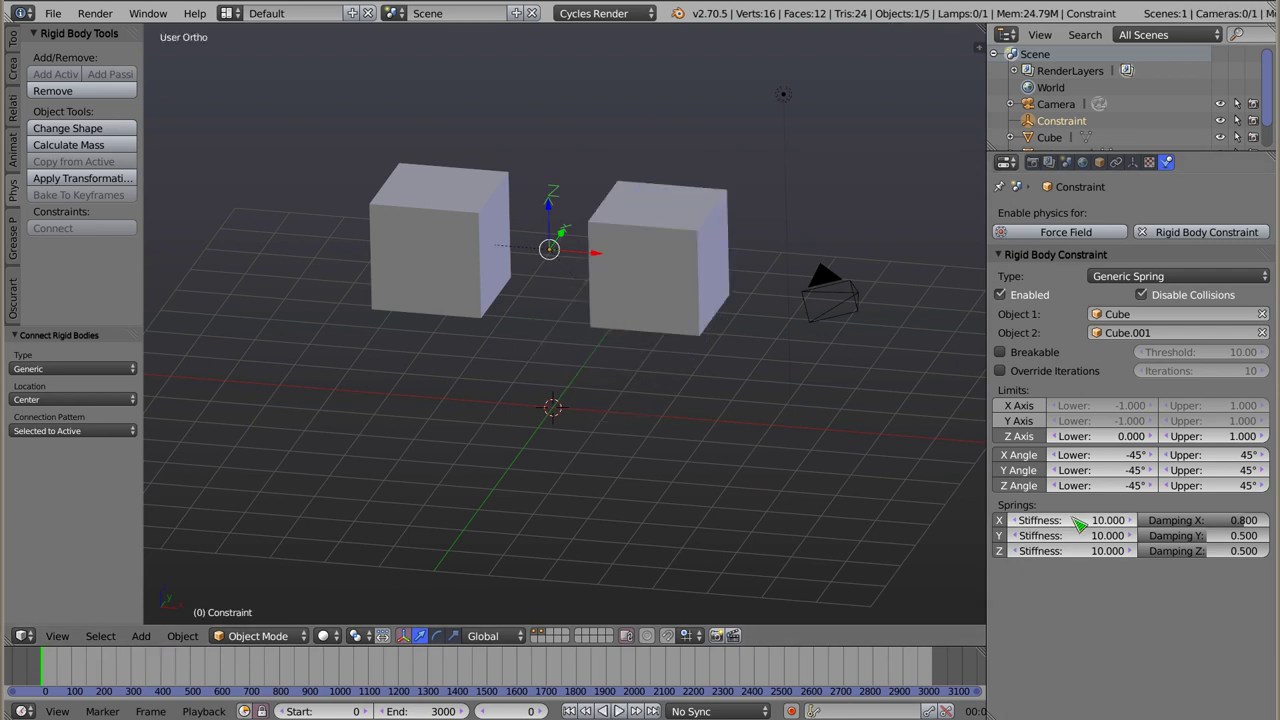
# - Set X, Y and Z spring stiffness to 1 and test by playback
pyautogui.click(1075, 520)
pyautogui.write('1')
pyautogui.press('Tab')
pyautogui.write('1')
pyautogui.press('Tab')
pyautogui.write('1')
pyautogui.press('Return')
pyautogui.hotkey('alt', 'a')
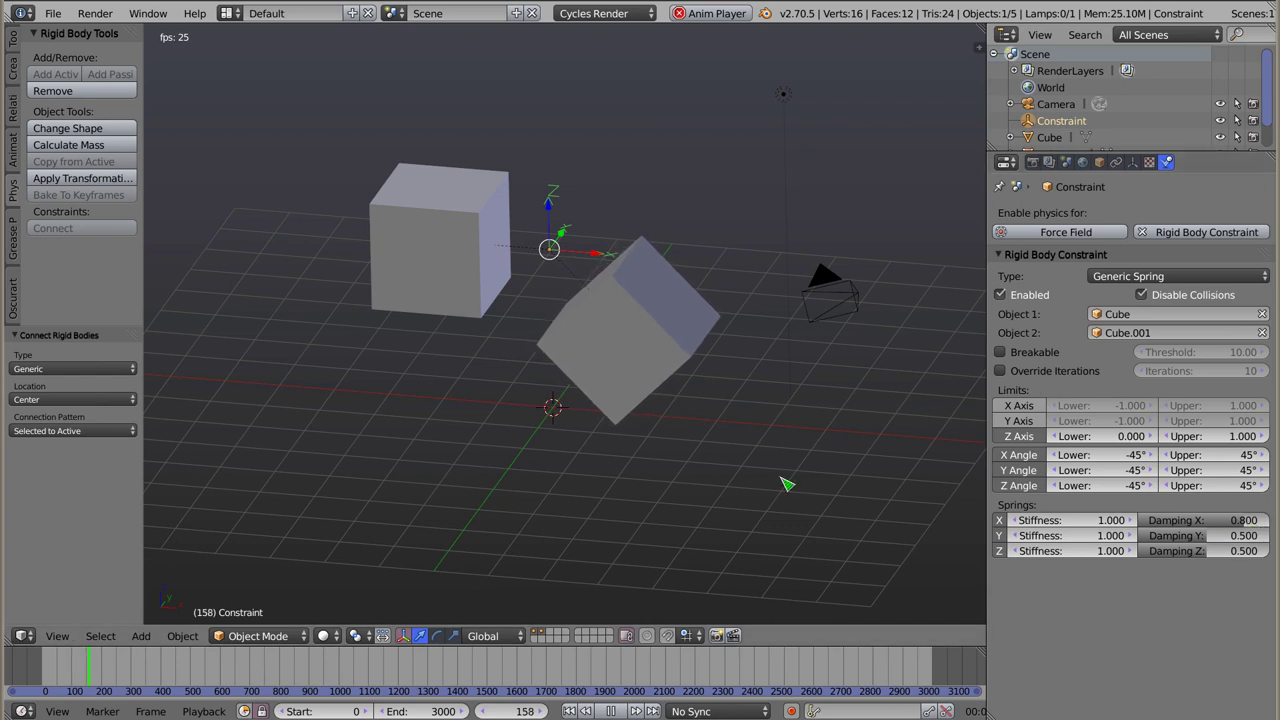
pyautogui.press('Escape')
# - Reduce X spring damping to 0 and replay the looser swing
pyautogui.moveTo(1256, 528); pyautogui.dragTo(1130, 530)
pyautogui.hotkey('alt', 'a')
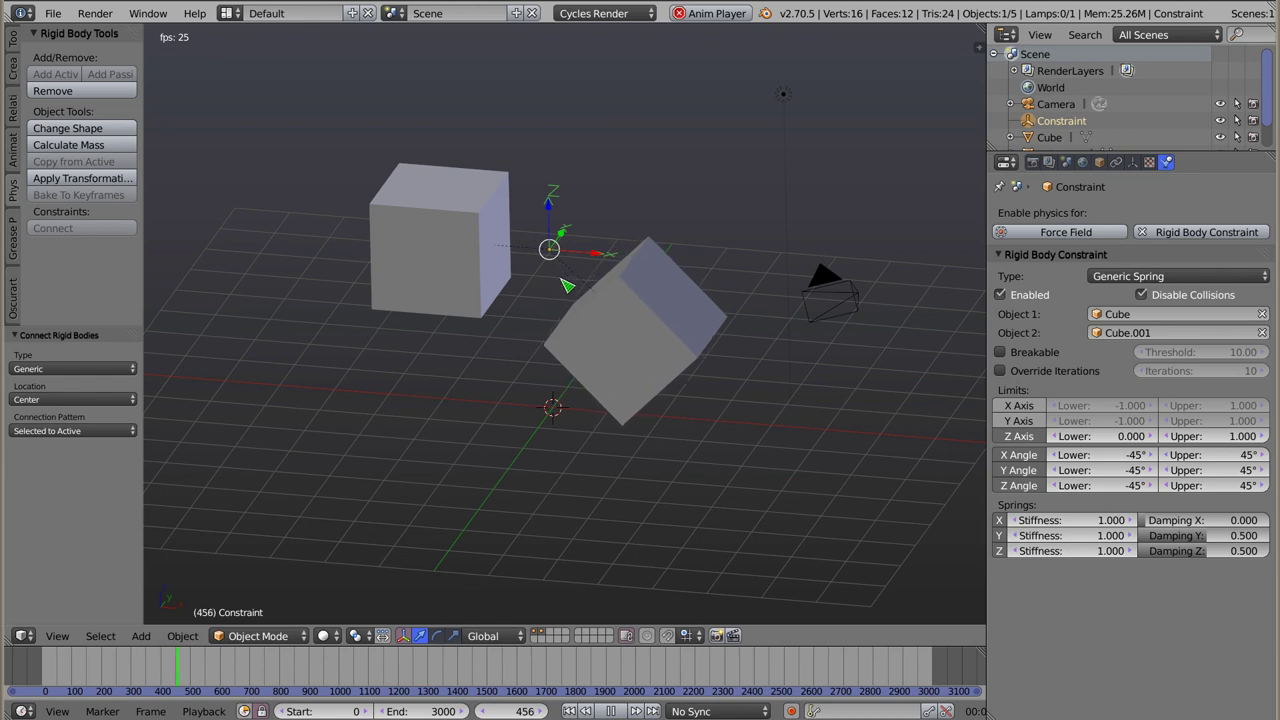
pyautogui.moveTo(558, 294); pyautogui.dragTo(535, 341, button='middle')
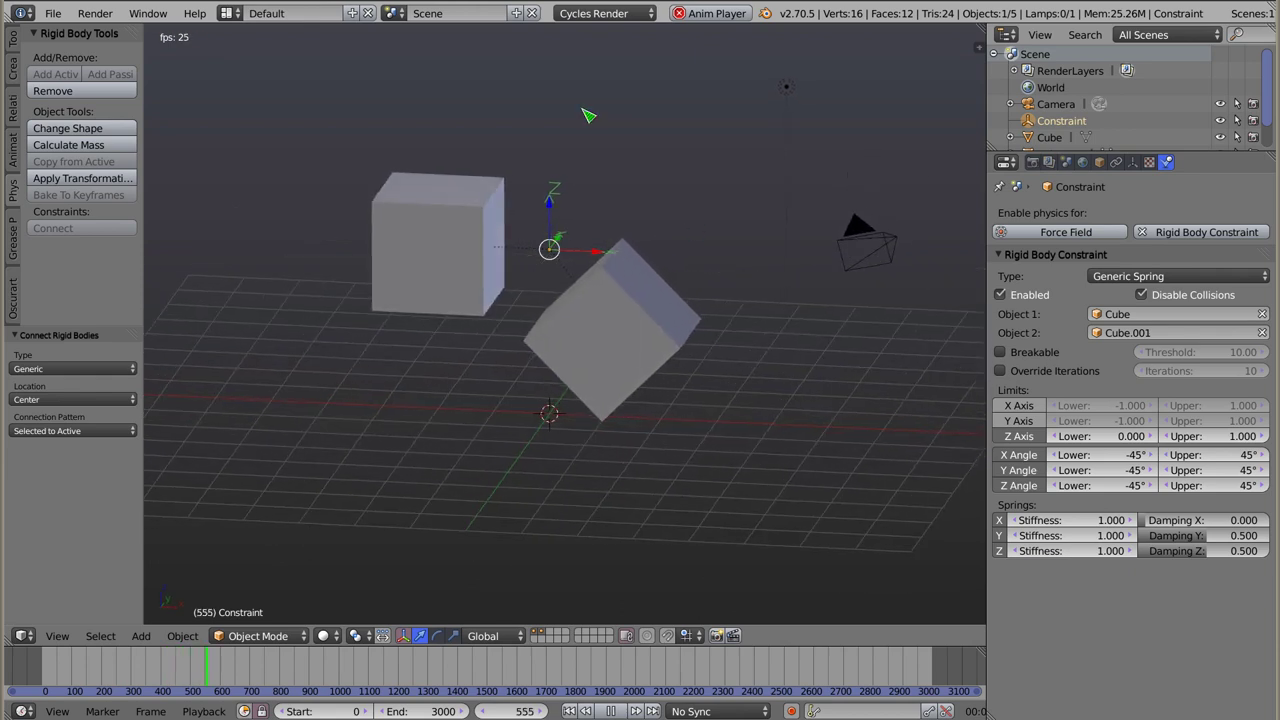